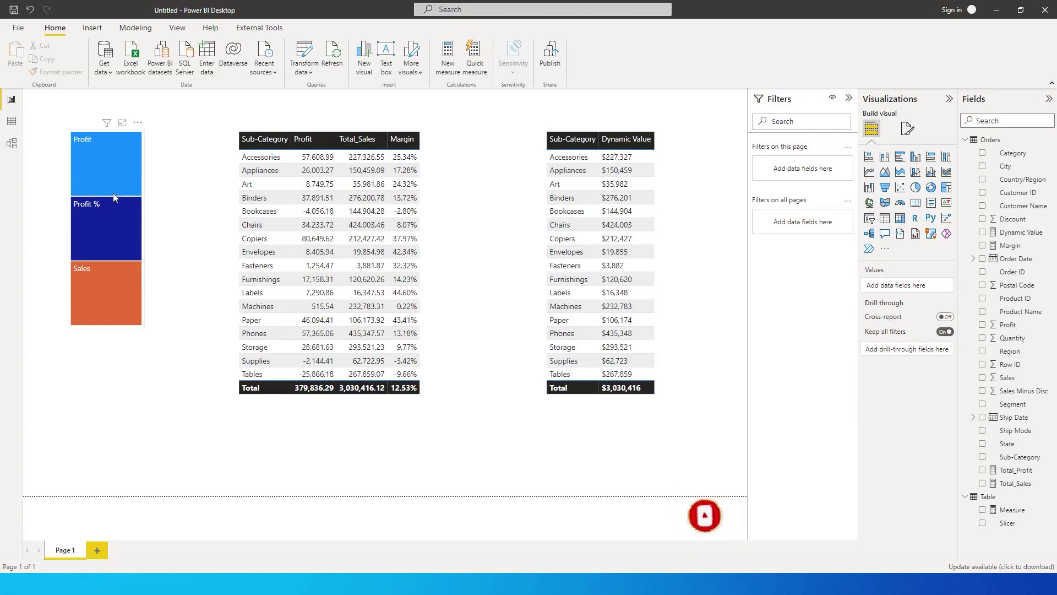
# - Cycle the treemap through Sales, Profit and Sales, ending on Profit % to show margins (total 12.53%)
pyautogui.click(101, 282)
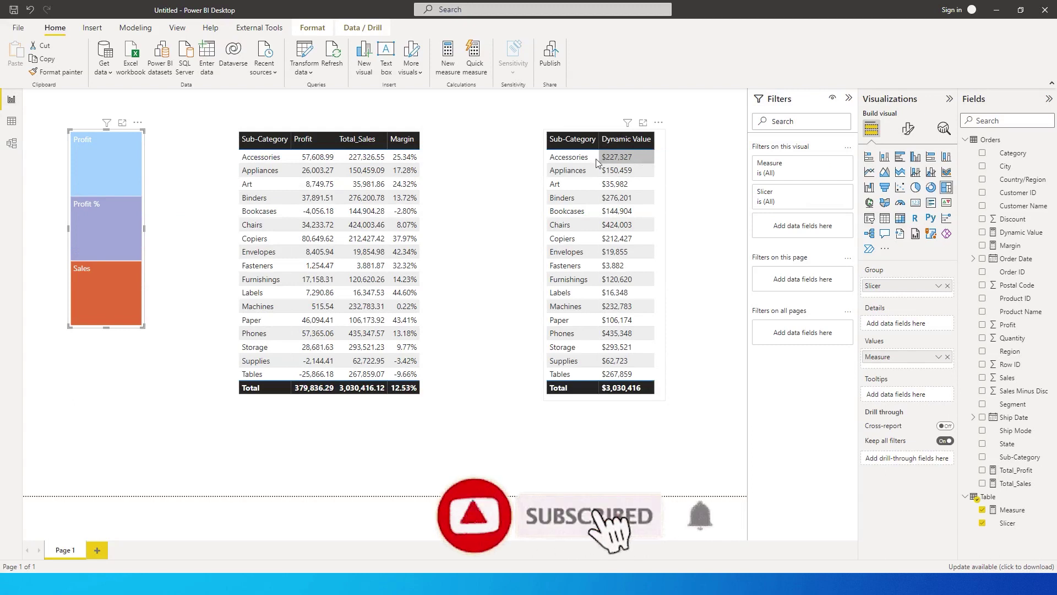
pyautogui.click(101, 160)
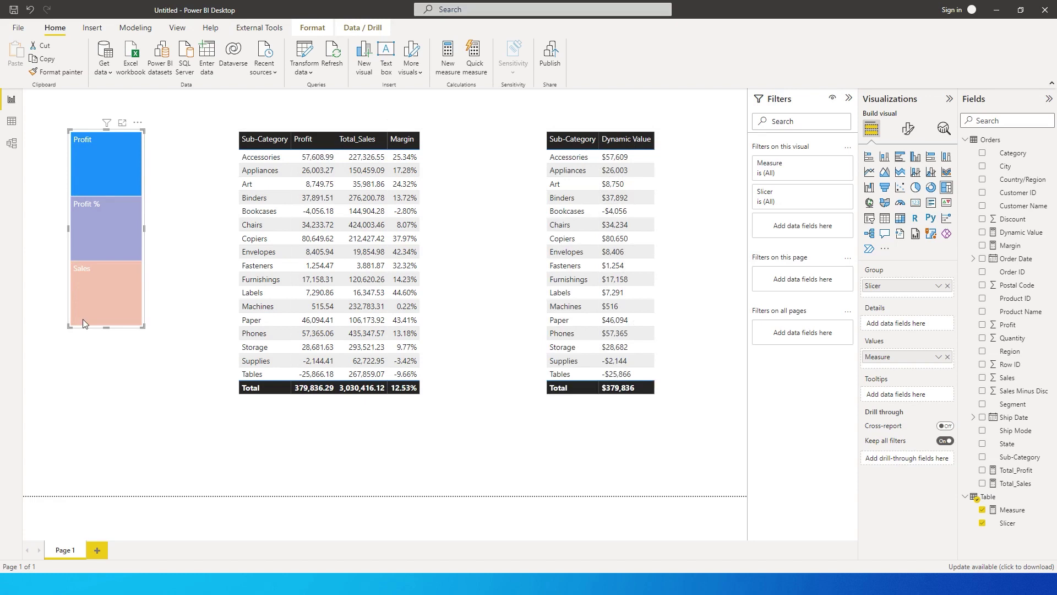
pyautogui.click(106, 289)
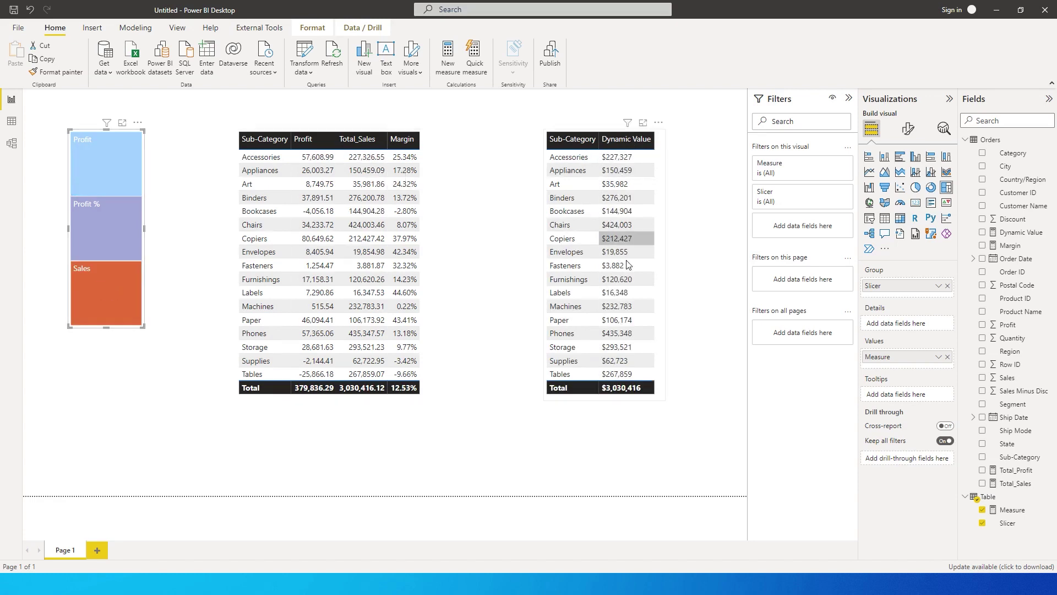
pyautogui.click(111, 234)
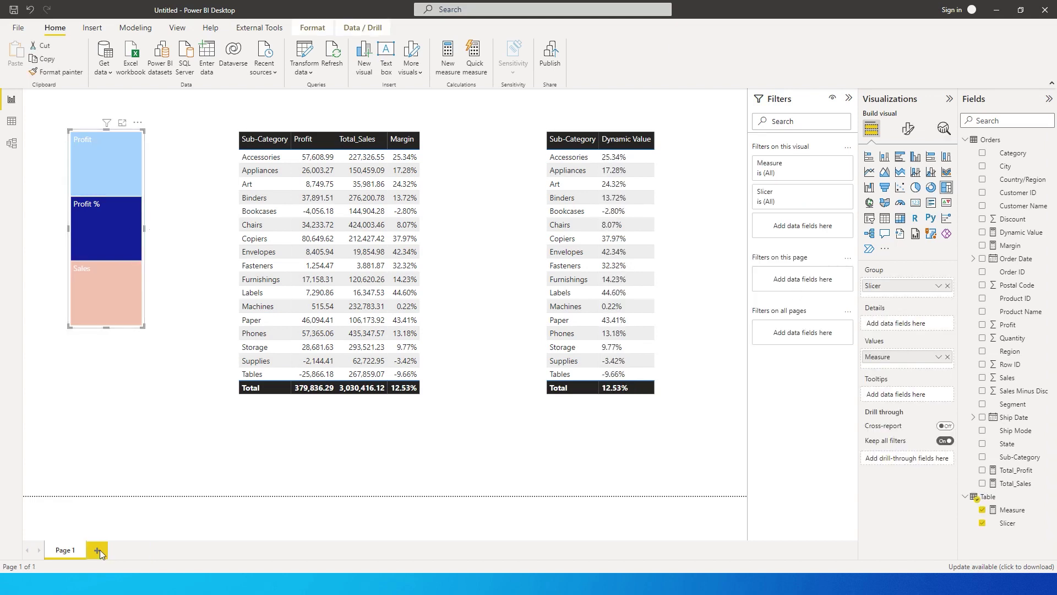
# - Add a blank Page 2 and collapse the Orders and Table field lists
pyautogui.click(98, 550)
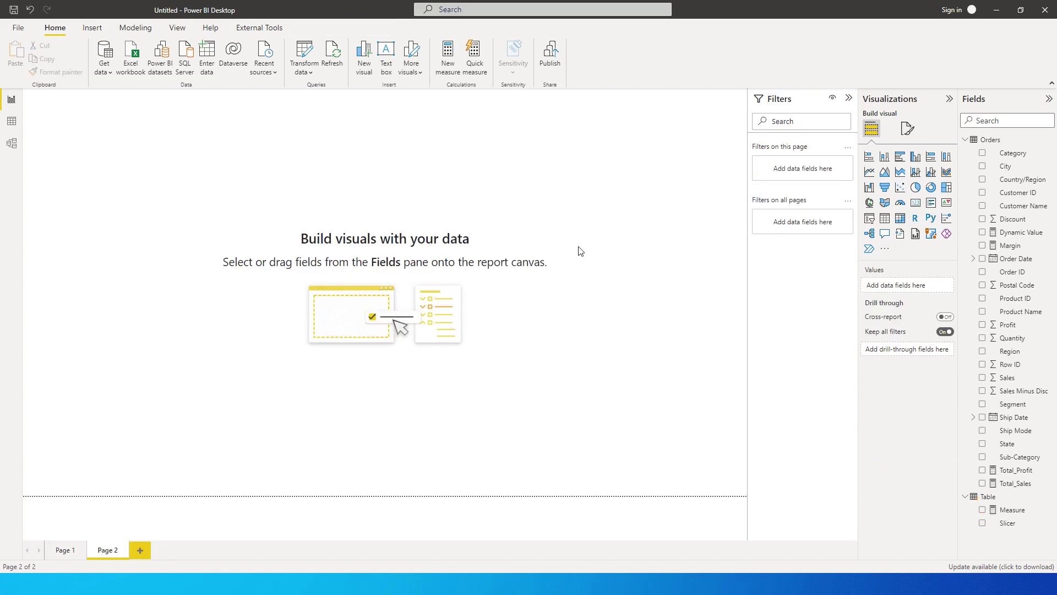
pyautogui.click(985, 140)
pyautogui.click(986, 139)
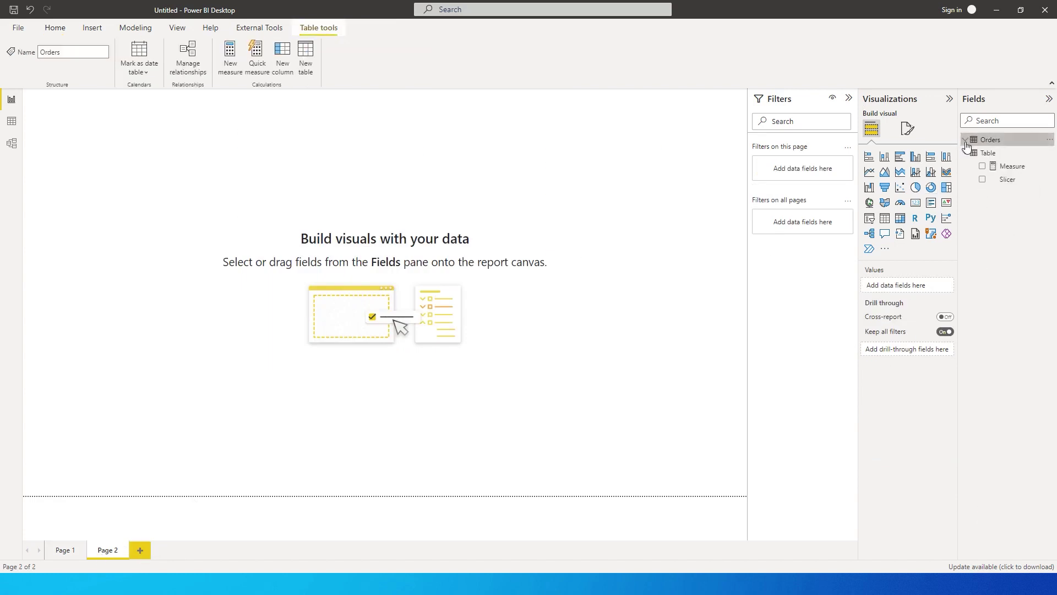
pyautogui.click(969, 154)
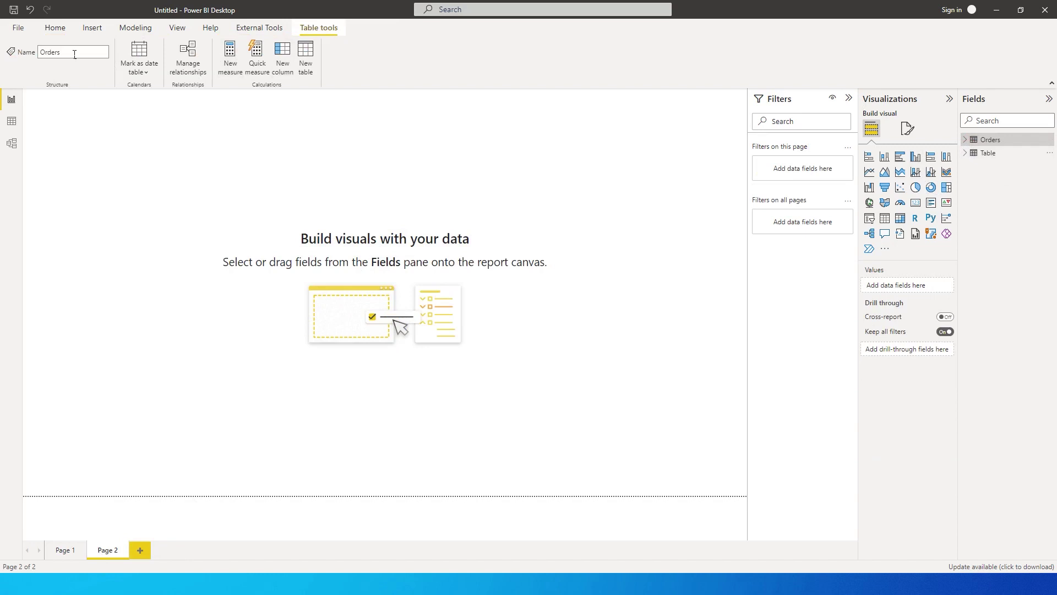
# - Enter data for a table named Slicer with rows Sales, Profit and Profit %, and load it
pyautogui.click(64, 30)
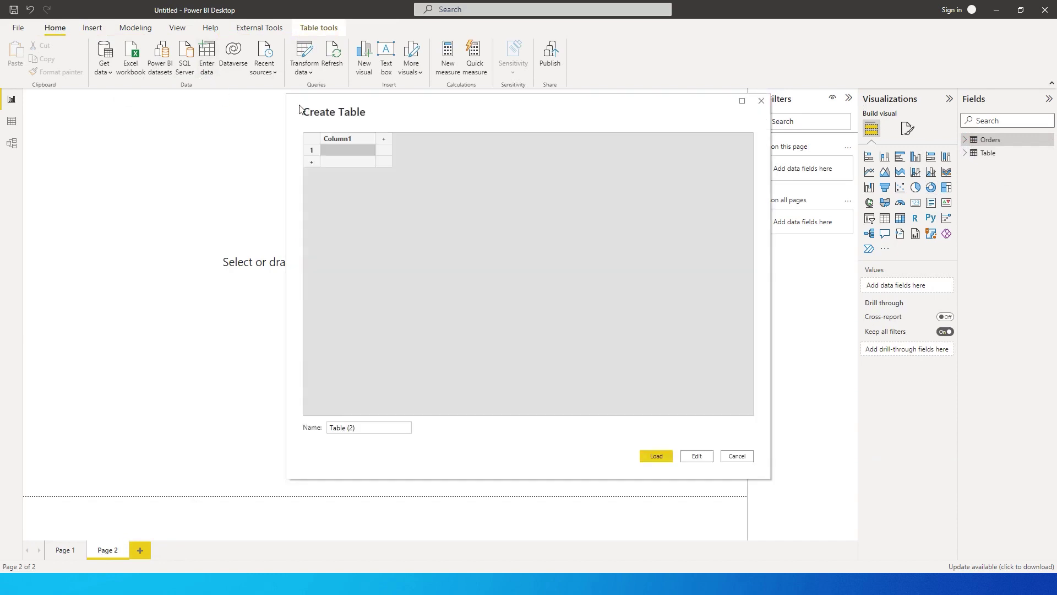
pyautogui.click(296, 428)
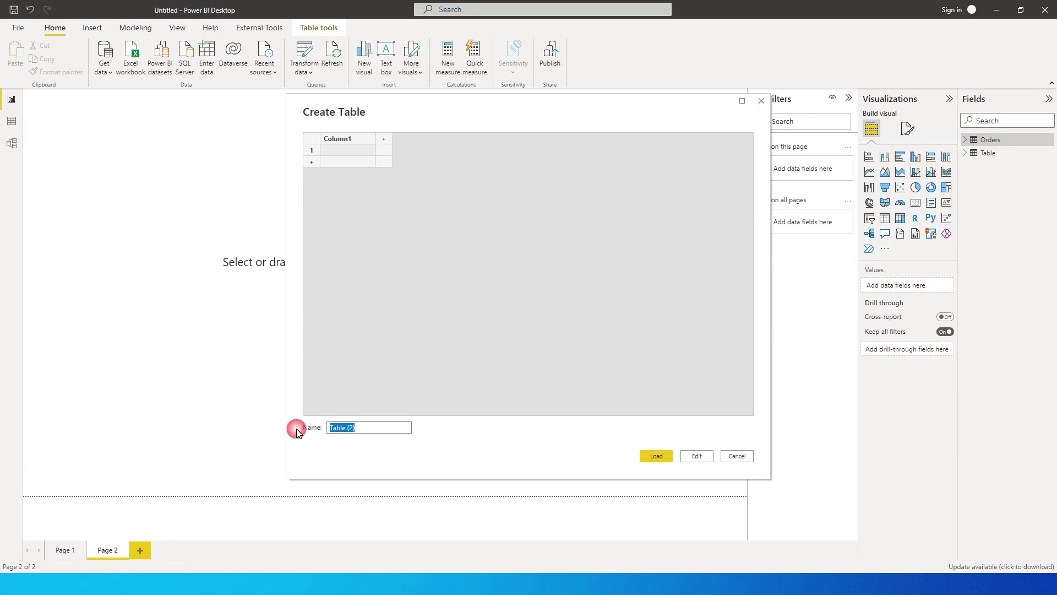
pyautogui.write('Slicer')
pyautogui.click(343, 148)
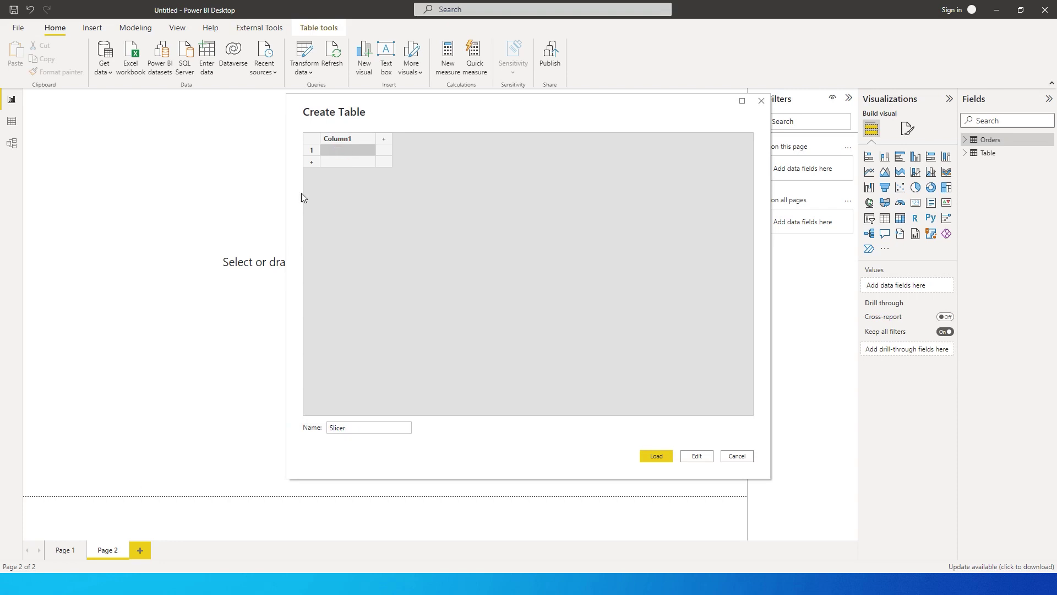
pyautogui.write('Sales')
pyautogui.click(312, 163)
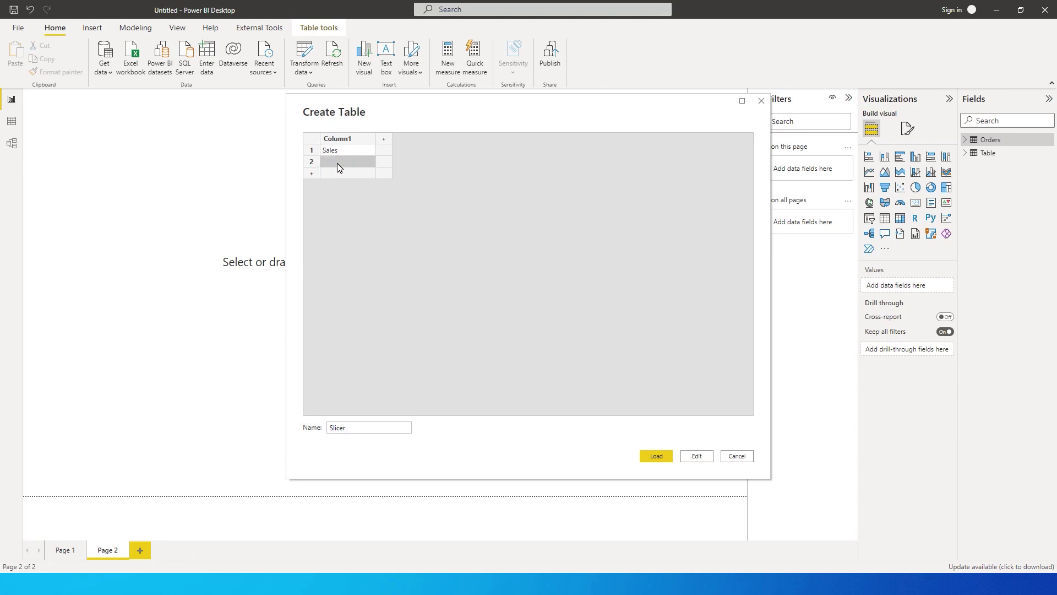
pyautogui.write('Pro')
pyautogui.click(335, 174)
pyautogui.write('Profit')
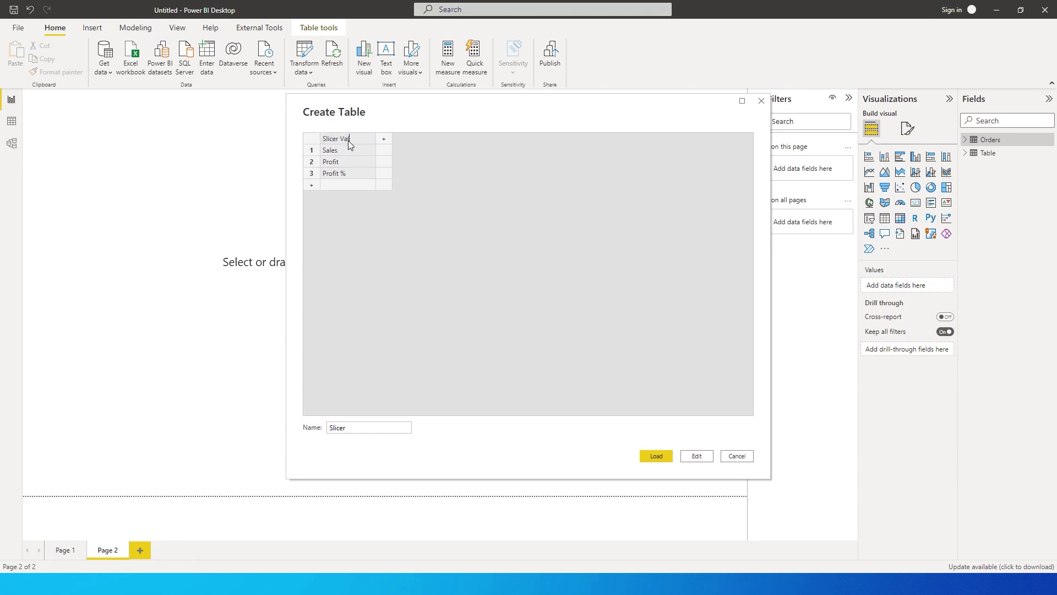
pyautogui.click(653, 453)
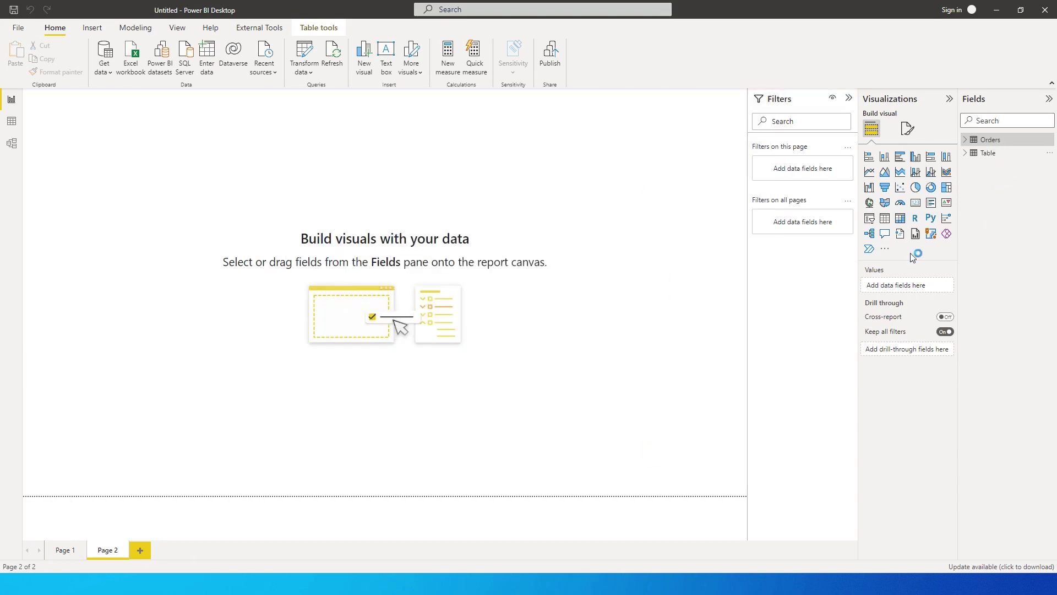
# - Place Slicer Value on Page 2 and convert the visual into a treemap
pyautogui.click(970, 166)
pyautogui.click(969, 153)
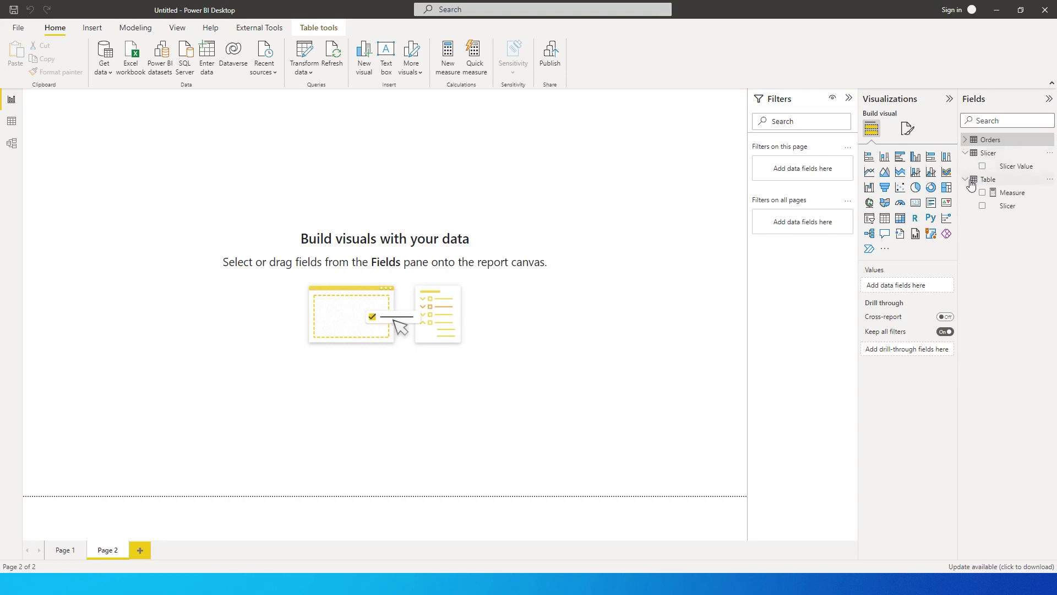
pyautogui.click(970, 182)
pyautogui.click(401, 177)
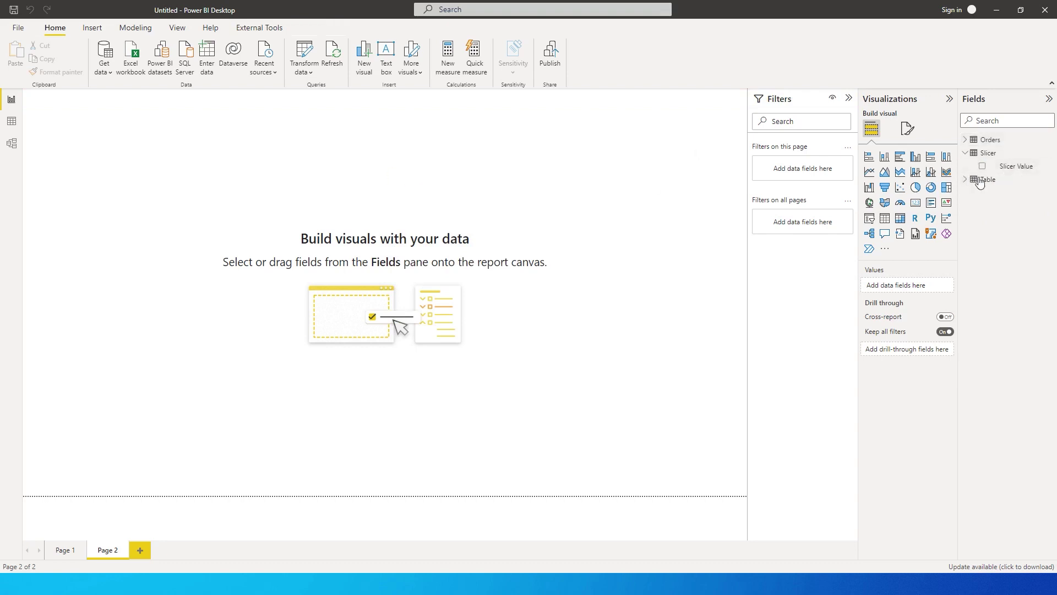
pyautogui.click(982, 166)
pyautogui.moveTo(138, 186); pyautogui.dragTo(173, 276)
pyautogui.click(875, 223)
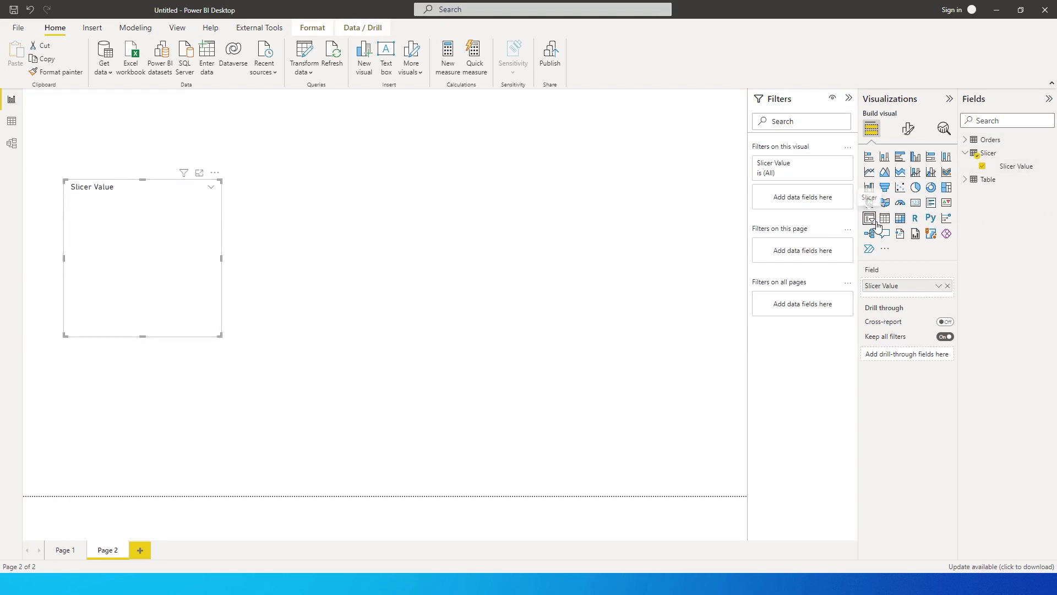
pyautogui.click(946, 187)
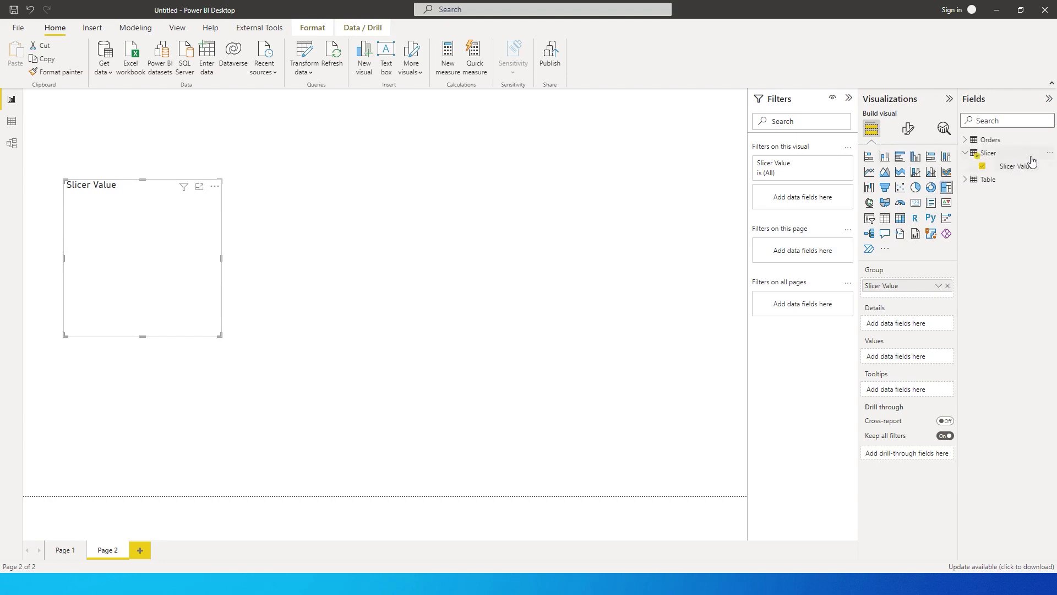
pyautogui.click(1049, 152)
# - Create Measure 2 = 1 in Slicer, add it to the treemap values, and narrow the treemap
pyautogui.press('Escape')
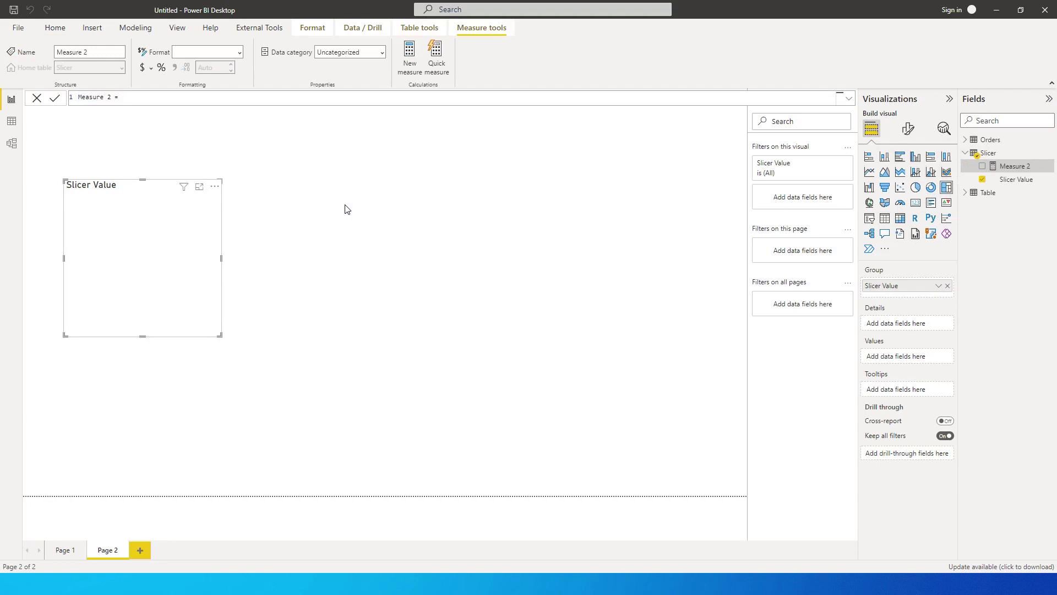
pyautogui.press('Return')
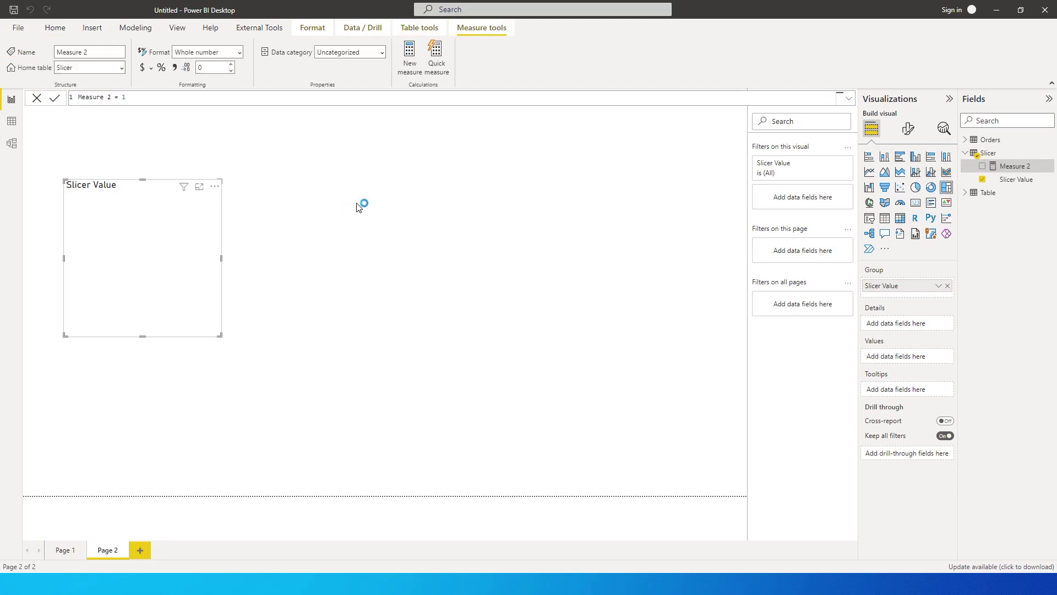
pyautogui.click(983, 167)
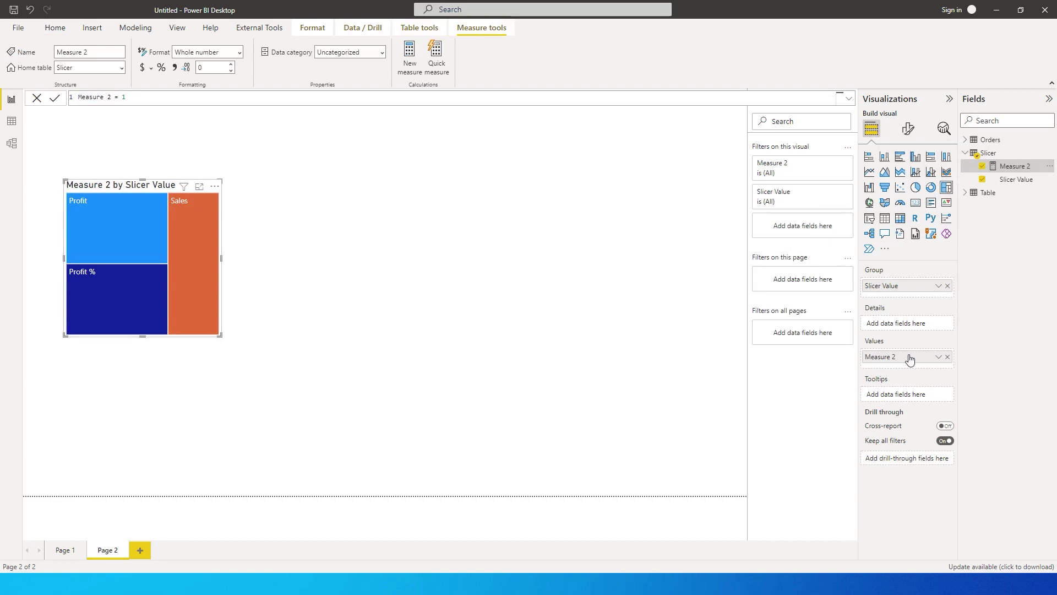
pyautogui.moveTo(226, 258); pyautogui.dragTo(122, 258)
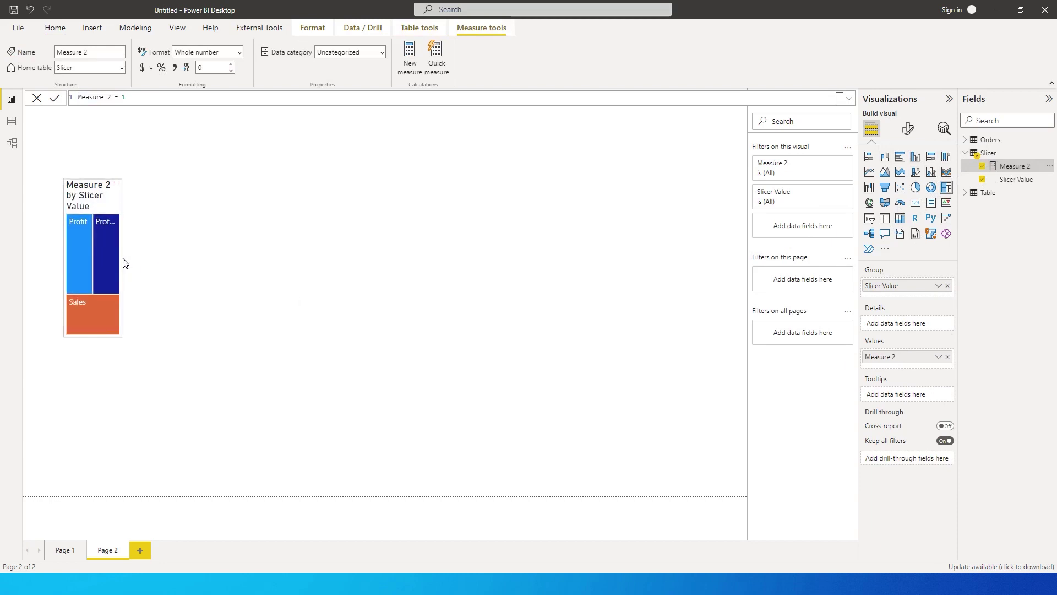
# - Turn the treemap title off and shorten it into a row of three equal tiles
pyautogui.click(909, 129)
pyautogui.click(907, 180)
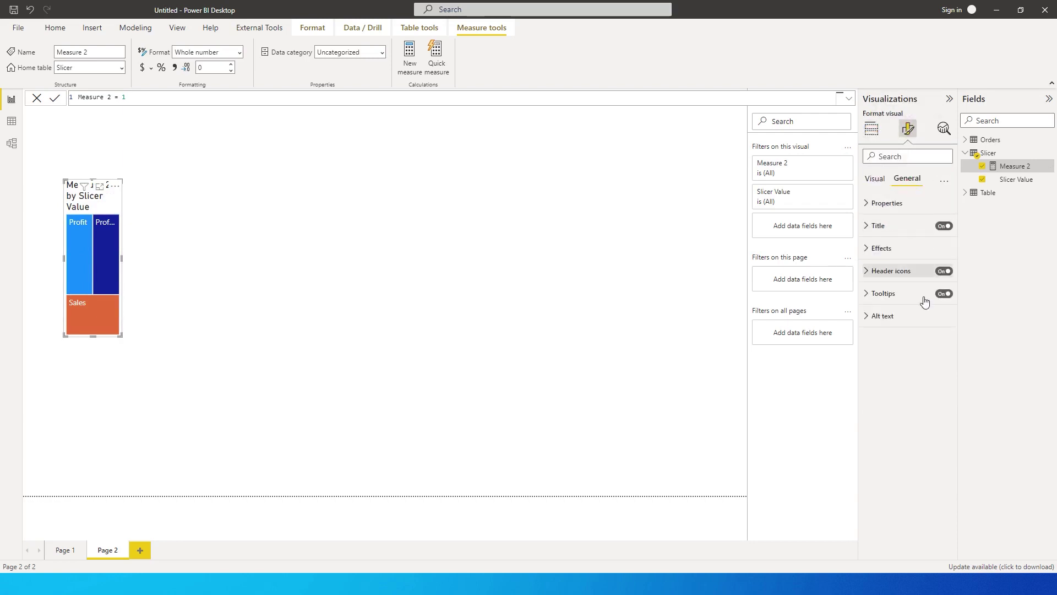
pyautogui.click(944, 226)
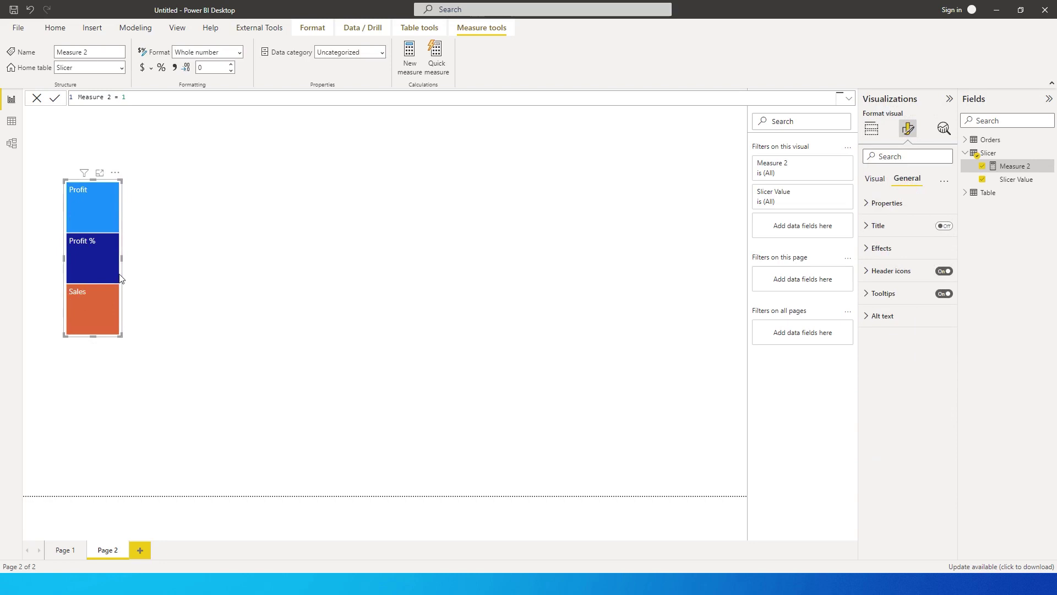
pyautogui.moveTo(98, 343); pyautogui.dragTo(239, 210)
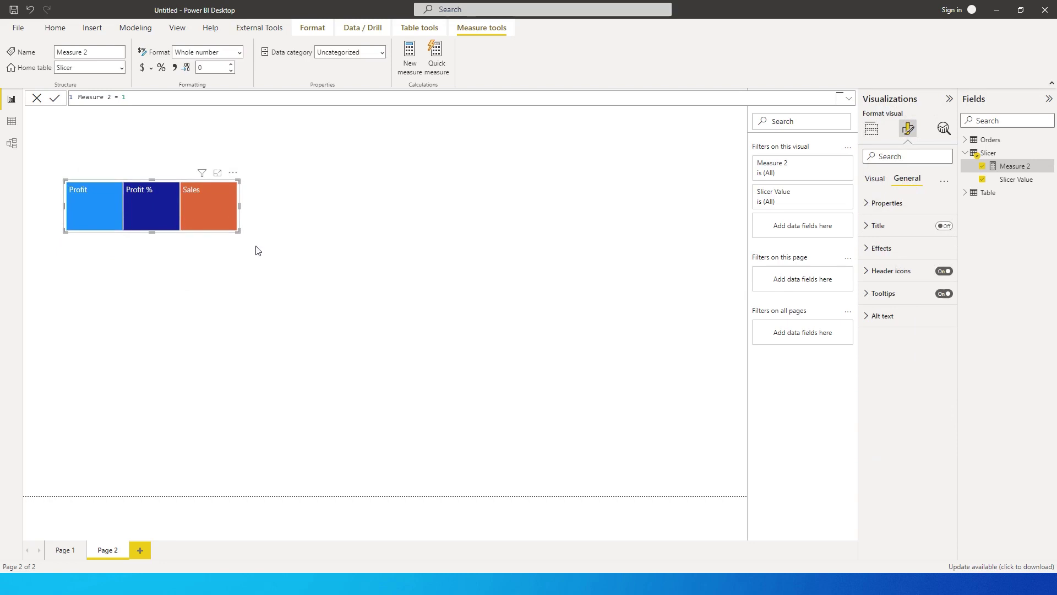
pyautogui.click(269, 241)
pyautogui.click(984, 141)
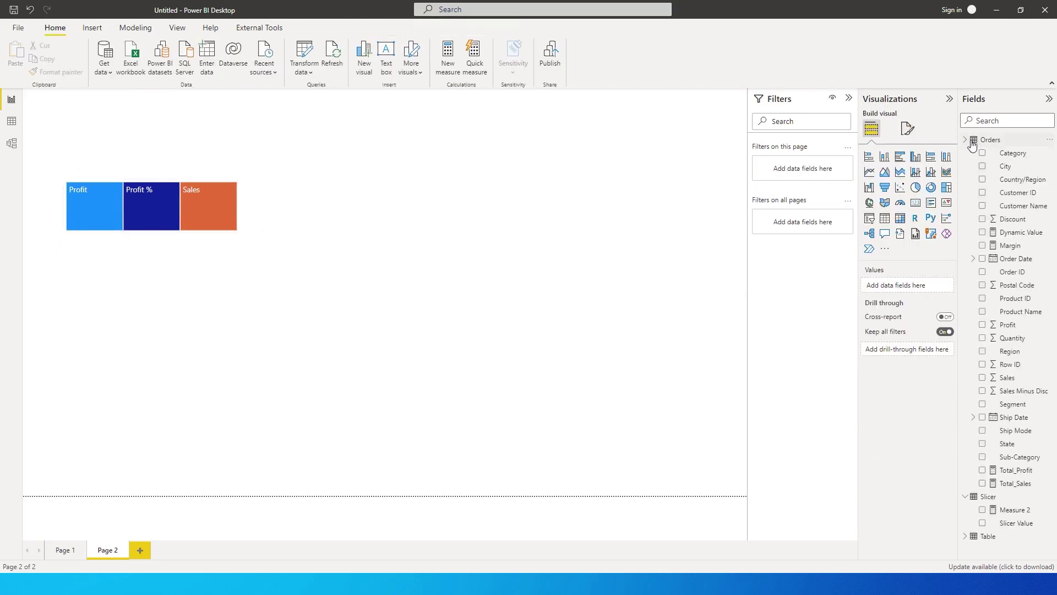
# - Build a Sub-Category table right of the treemap with Total_Profit, Total_Sales and Margin columns
pyautogui.click(983, 457)
pyautogui.moveTo(123, 134)
pyautogui.mouseDown()
pyautogui.moveTo(402, 161)
pyautogui.moveTo(339, 166)
pyautogui.moveTo(366, 189)
pyautogui.moveTo(370, 211)
pyautogui.mouseUp()
pyautogui.click(243, 230)
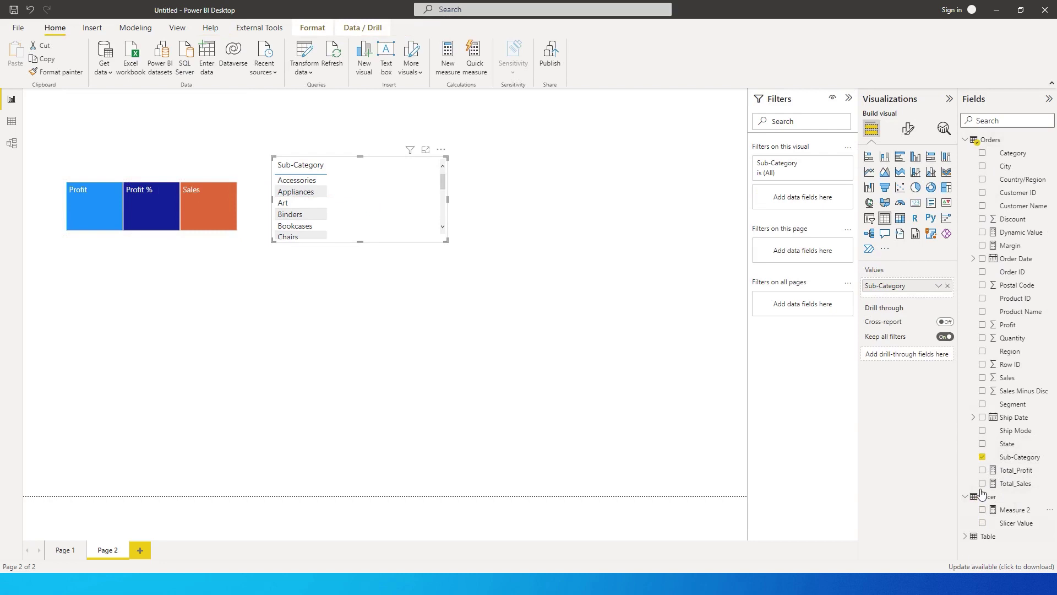
pyautogui.click(982, 470)
pyautogui.click(983, 483)
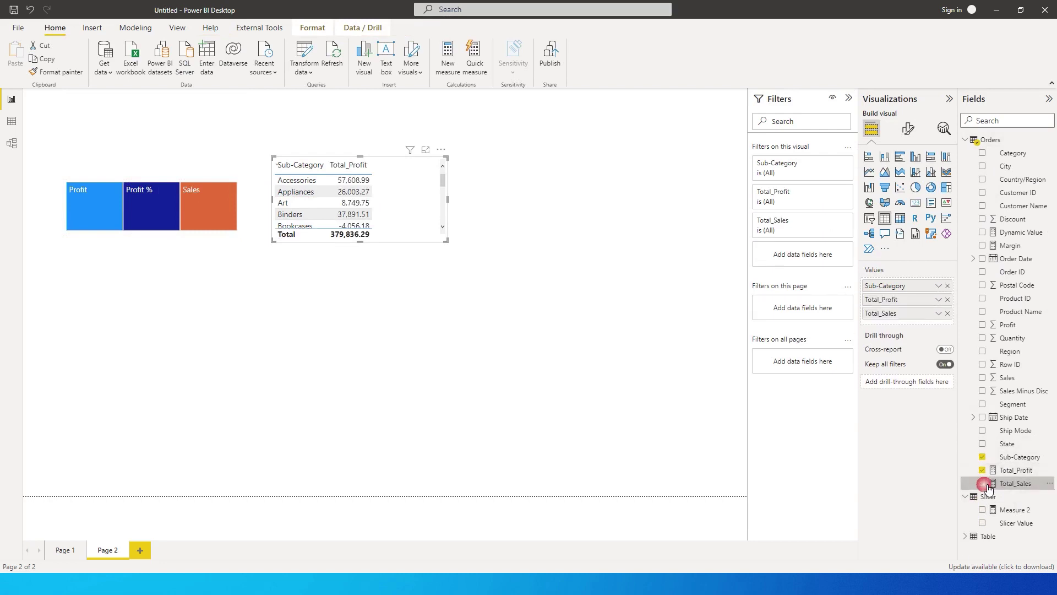
pyautogui.click(983, 246)
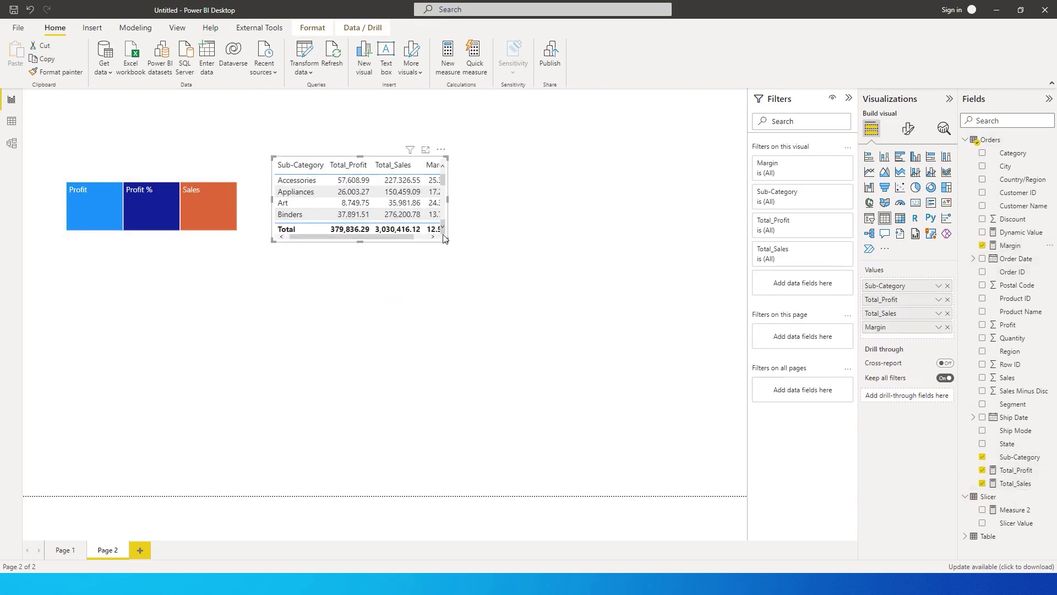
pyautogui.moveTo(447, 241); pyautogui.dragTo(462, 401)
pyautogui.click(462, 394)
# - Apply the Bold header style preset and stretch the table to show every sub-category
pyautogui.click(908, 128)
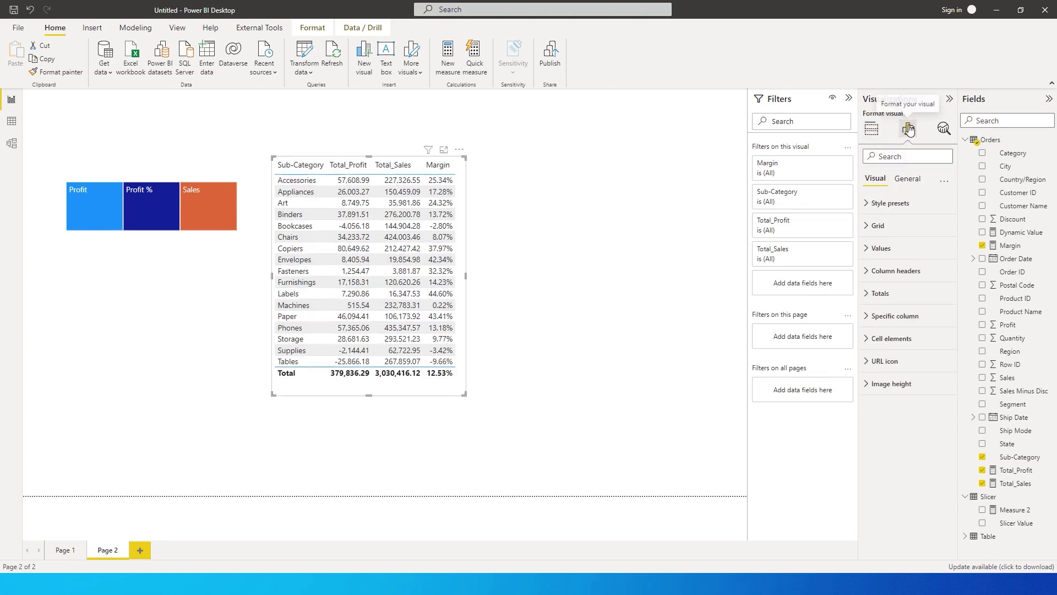
pyautogui.click(886, 204)
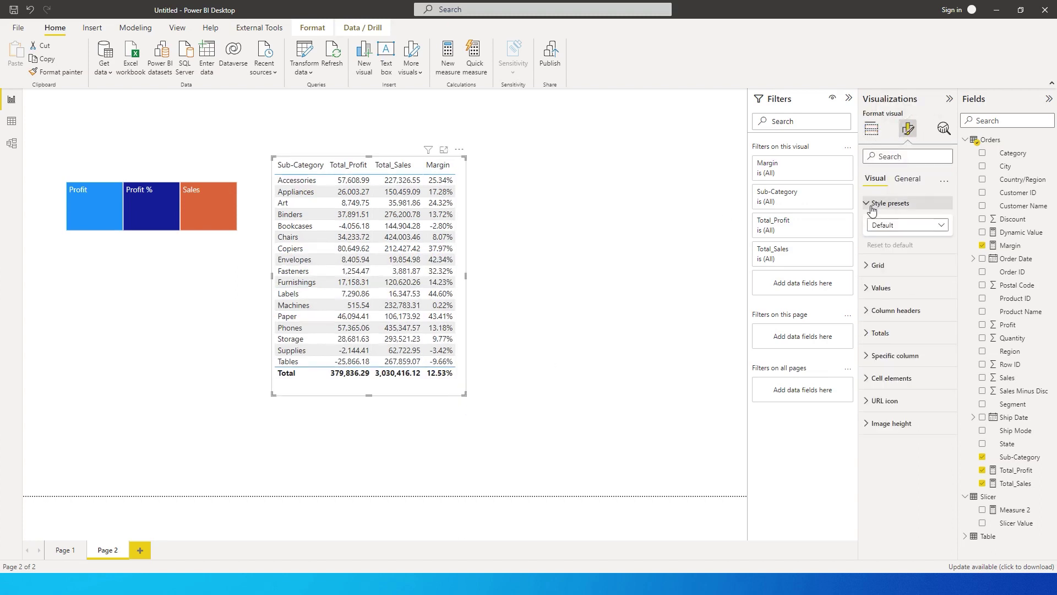
pyautogui.click(903, 224)
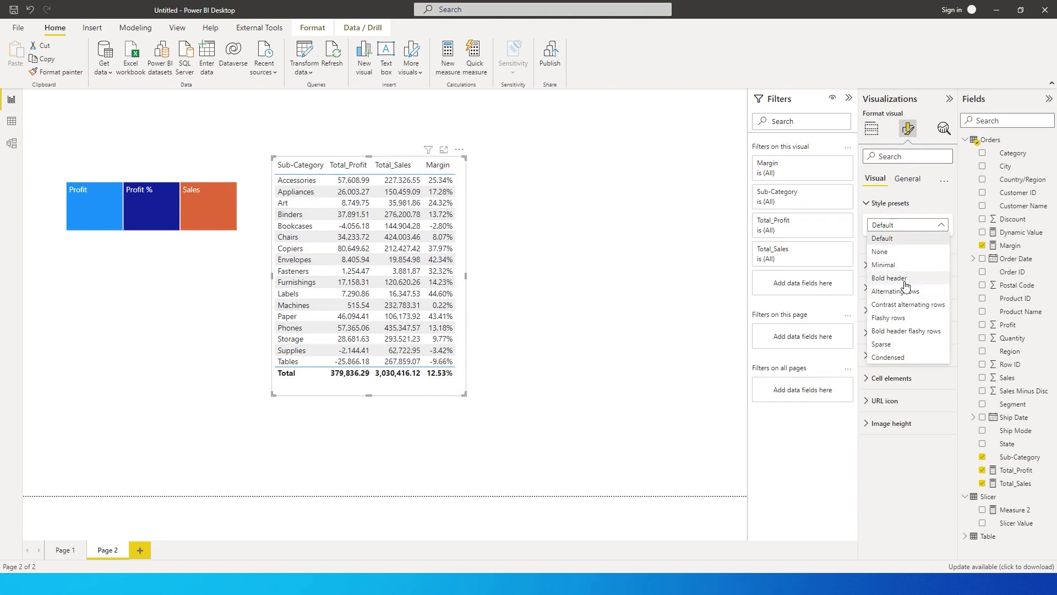
pyautogui.click(908, 278)
pyautogui.click(905, 225)
pyautogui.click(909, 291)
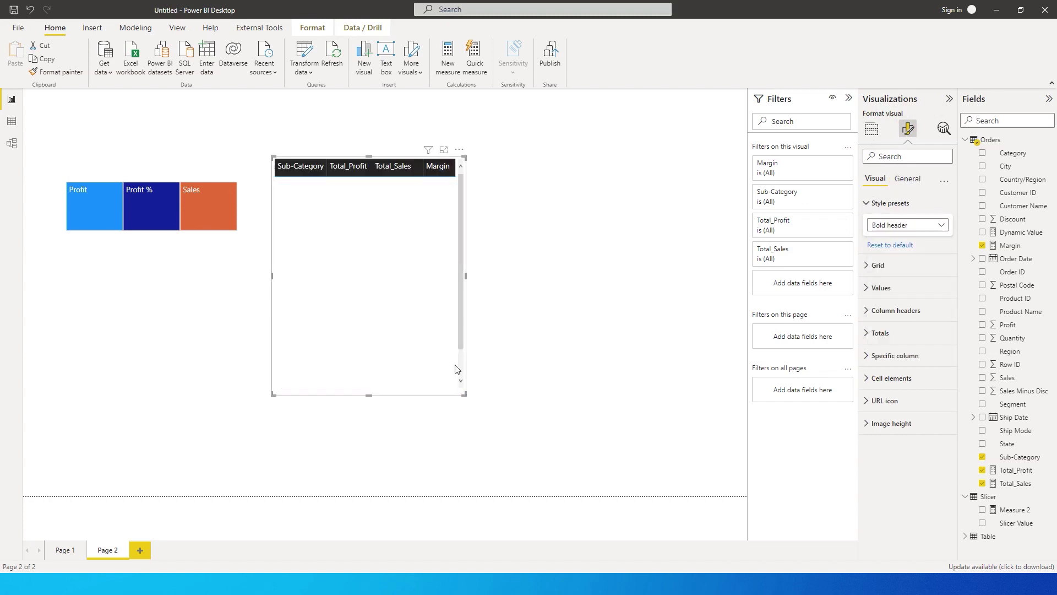
pyautogui.moveTo(464, 399); pyautogui.dragTo(467, 437)
pyautogui.click(489, 343)
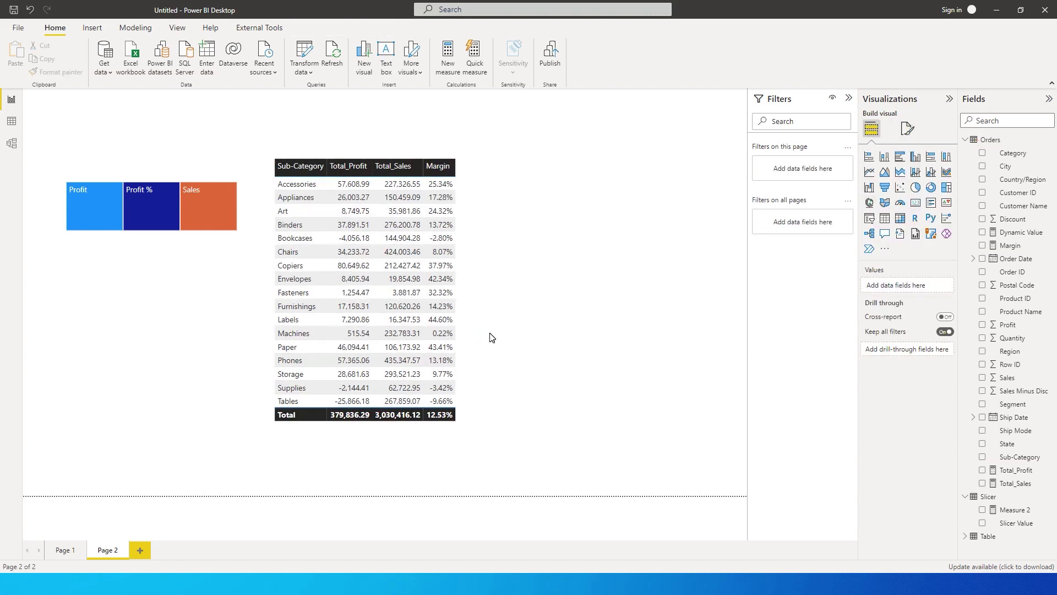
# - Start a new measure in the Orders table named Value
pyautogui.click(460, 310)
pyautogui.click(507, 302)
pyautogui.click(1049, 140)
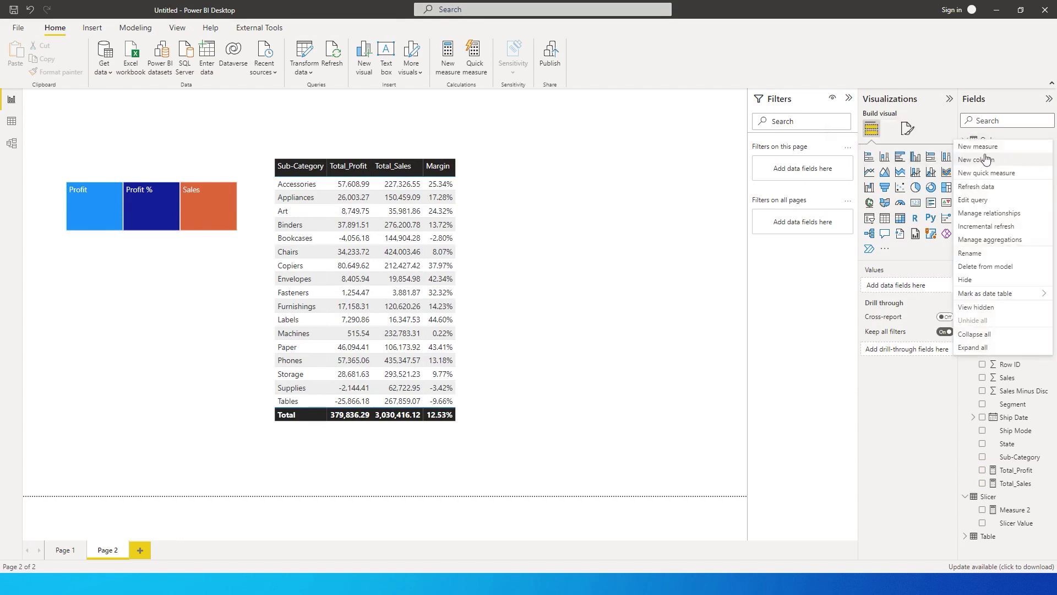
pyautogui.click(979, 146)
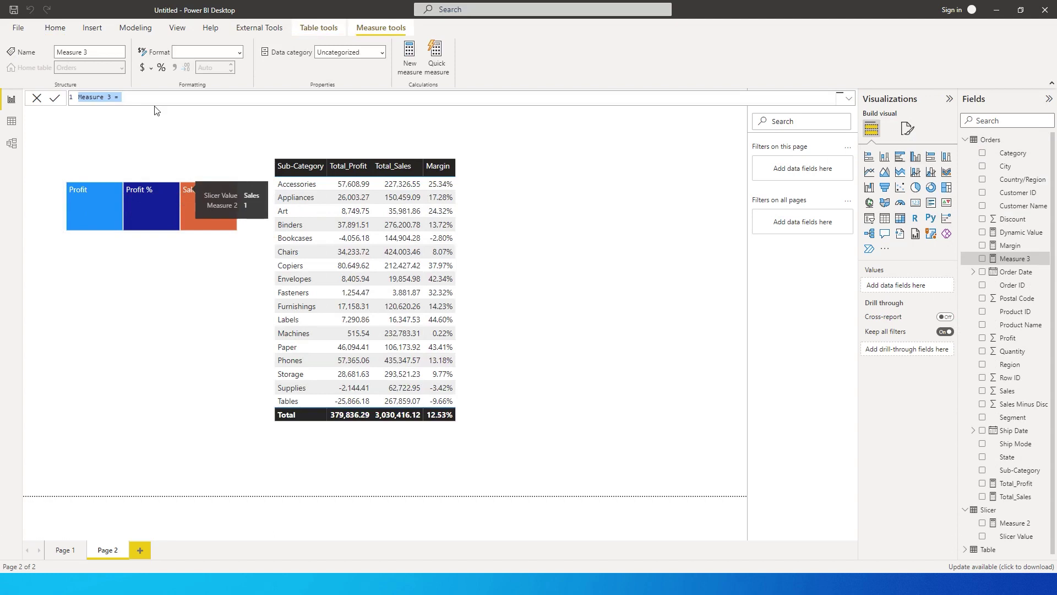
pyautogui.write('Dun')
pyautogui.press('BackSpace')
pyautogui.press('BackSpace')
pyautogui.write('Value =')
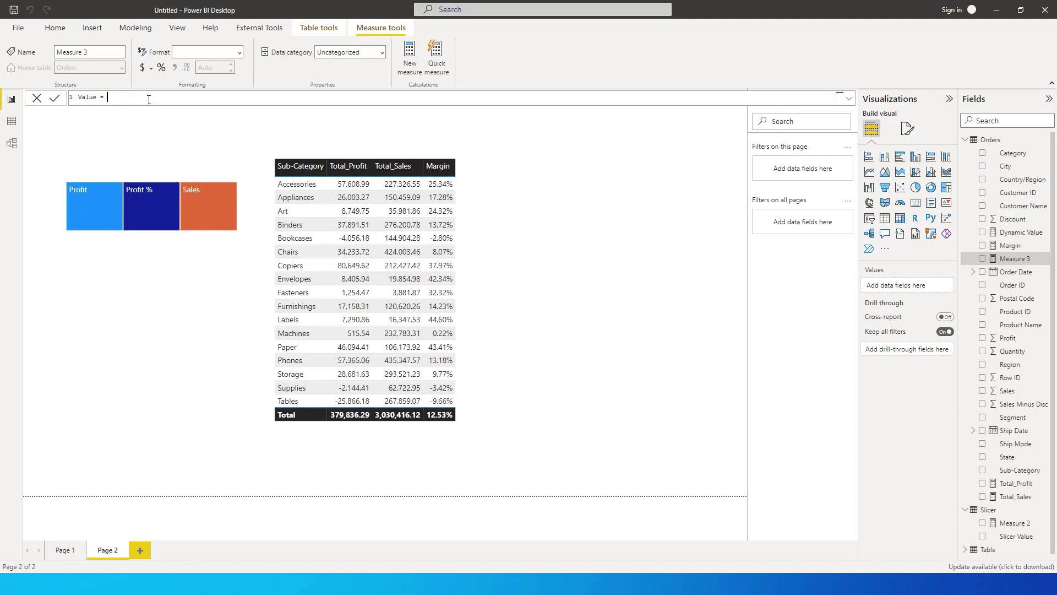
# - Define it as SELECTEDVALUE(Slicer[Slicer Value],"Sales") and commit
pyautogui.write('Se')
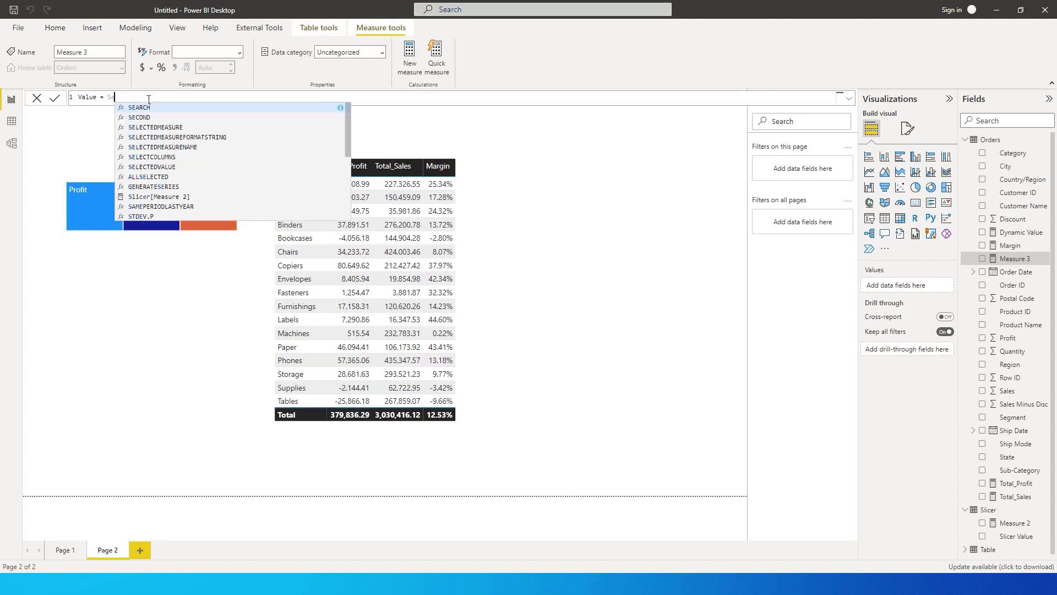
pyautogui.press('Down')
pyautogui.press('Down')
pyautogui.press('Down')
pyautogui.press('Down')
pyautogui.press('Down')
pyautogui.press('Down')
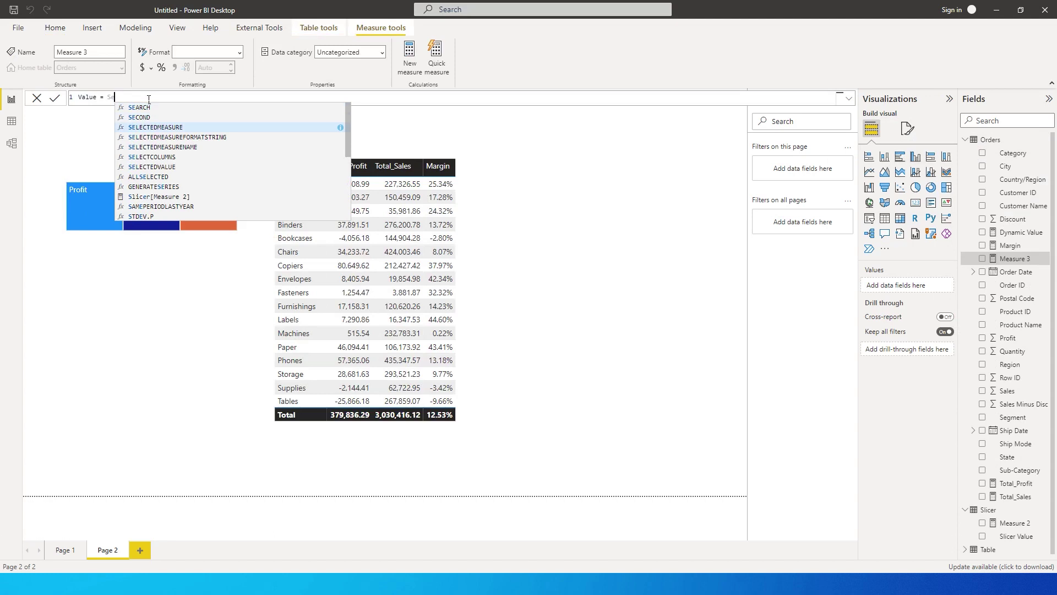
pyautogui.press('Tab')
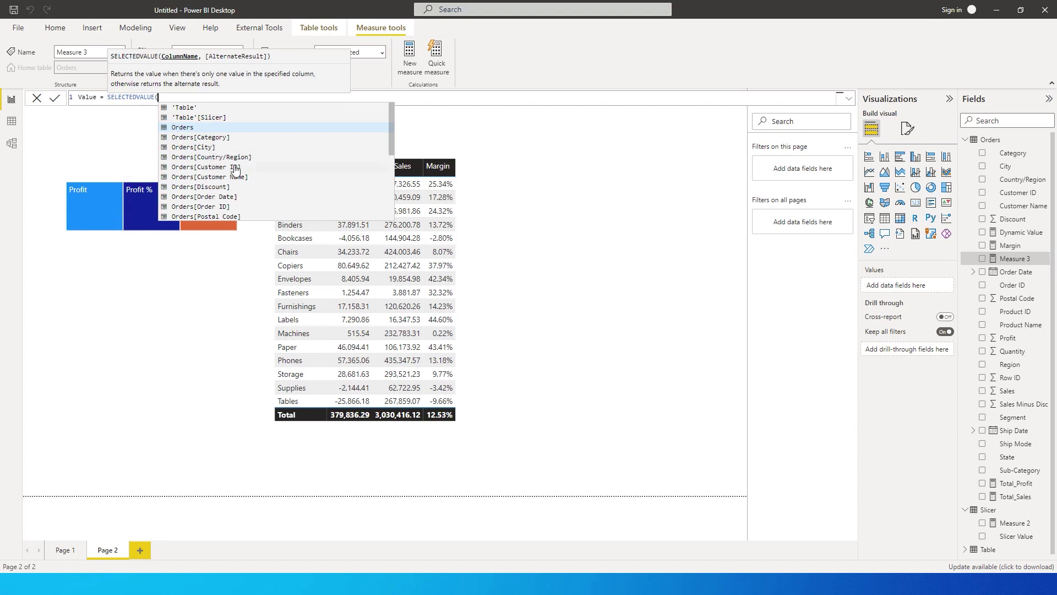
pyautogui.write('sli')
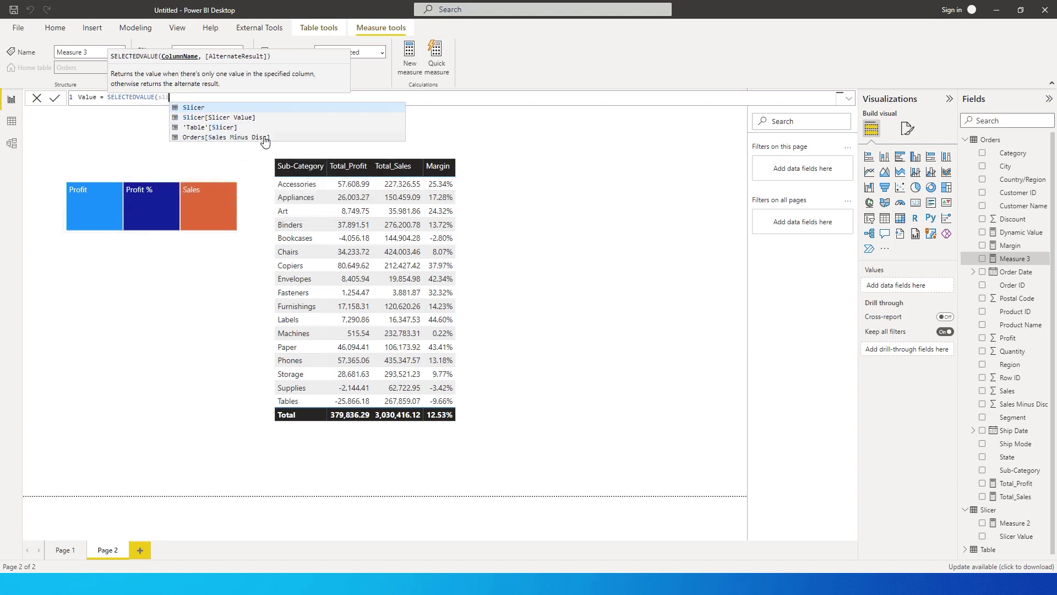
pyautogui.press('Down')
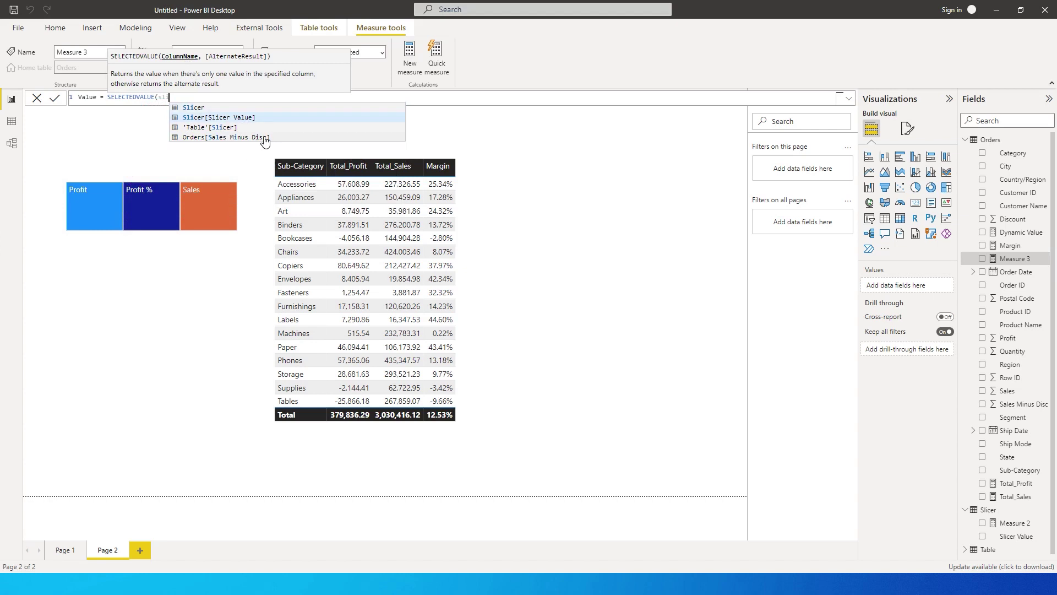
pyautogui.press('Tab')
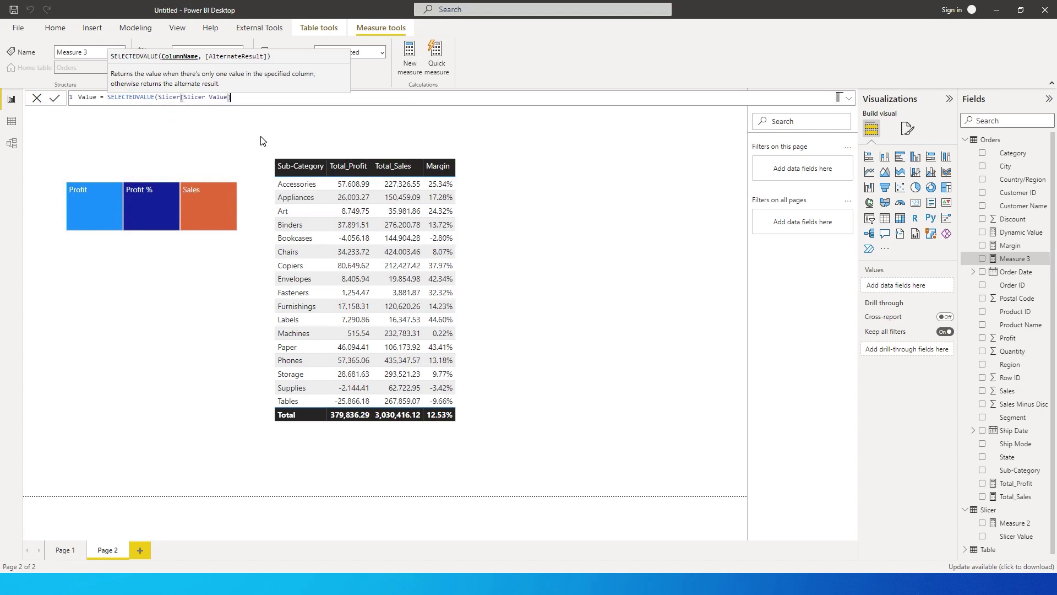
pyautogui.write(',')
pyautogui.write('"Sal')
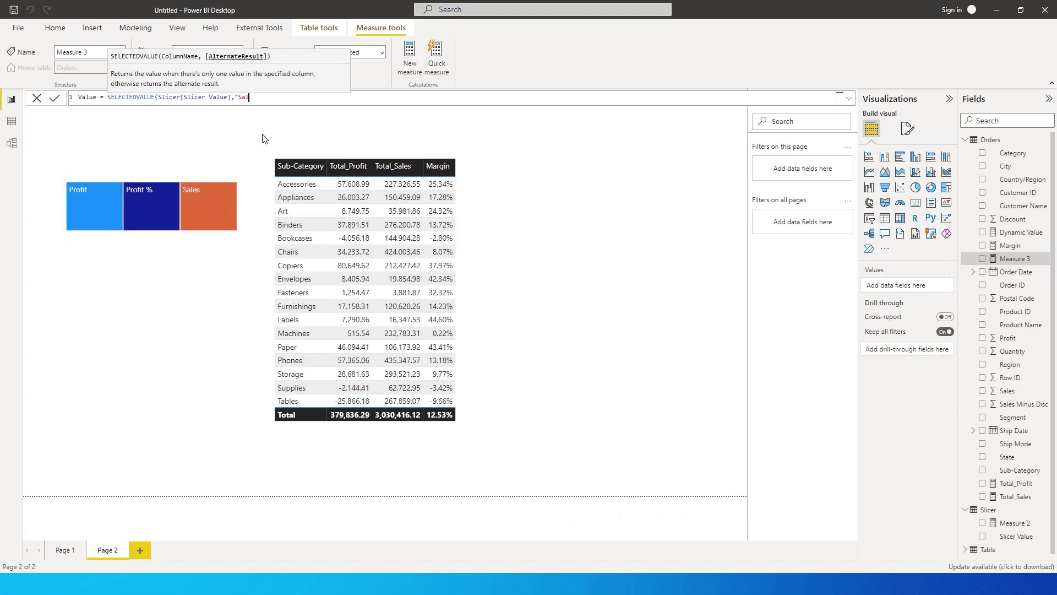
pyautogui.write('es")')
pyautogui.press('Return')
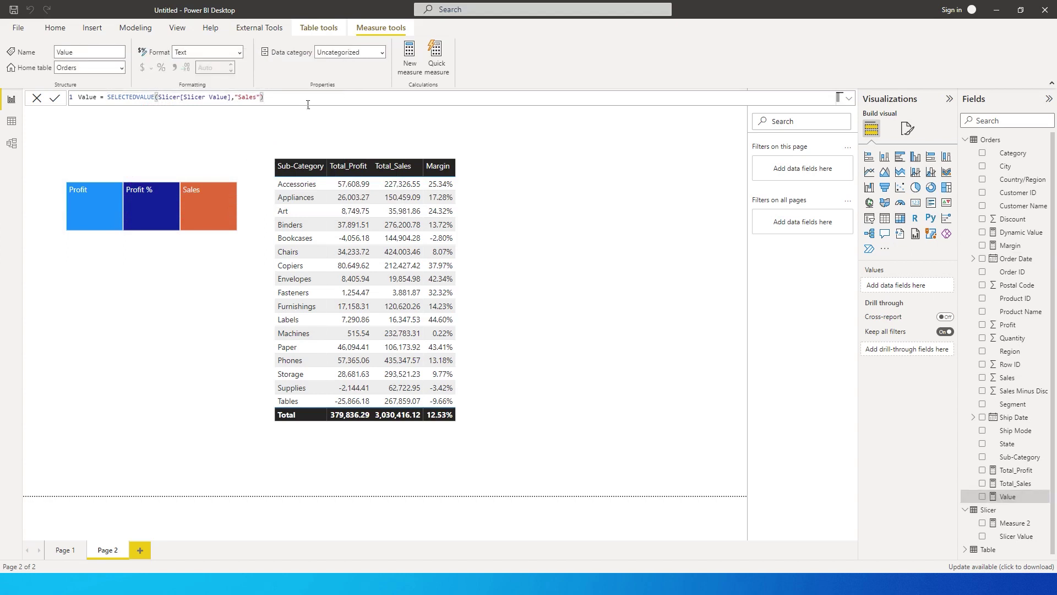
# - Add the Value measure as a card to the right of the table
pyautogui.click(710, 356)
pyautogui.click(982, 496)
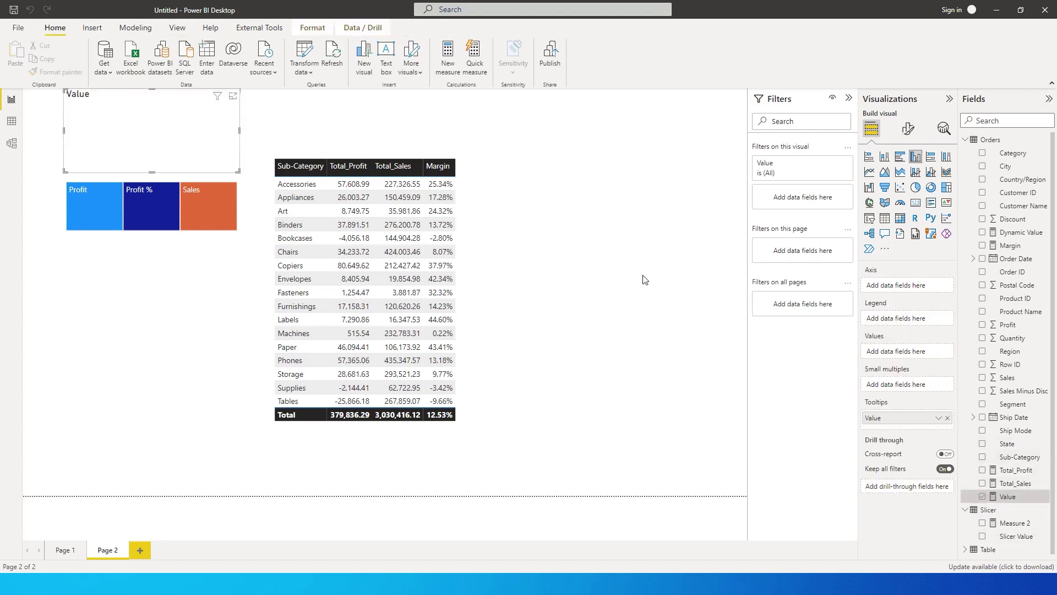
pyautogui.moveTo(184, 149); pyautogui.dragTo(656, 259)
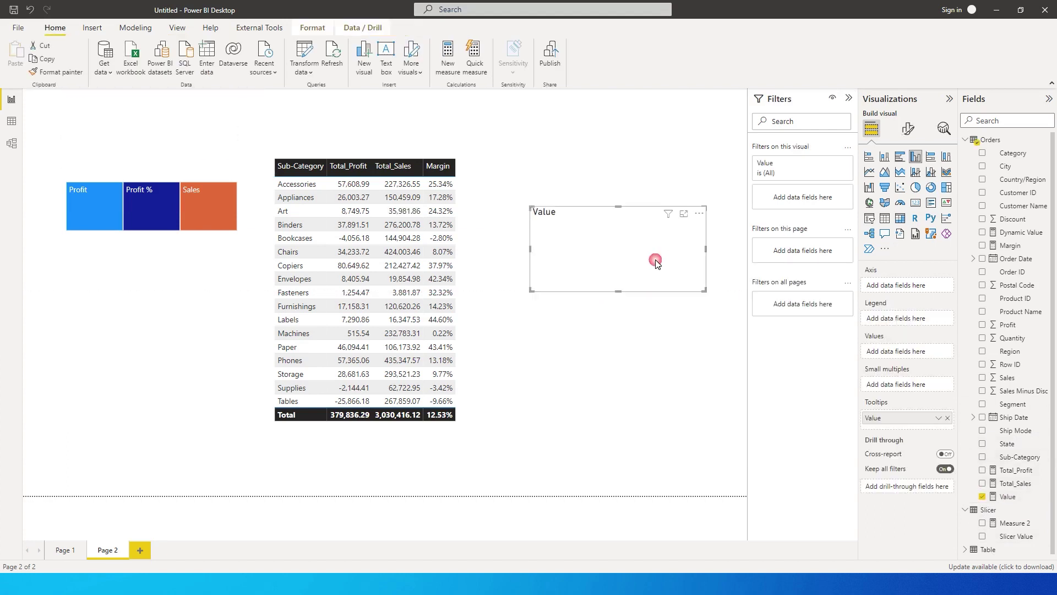
pyautogui.click(916, 203)
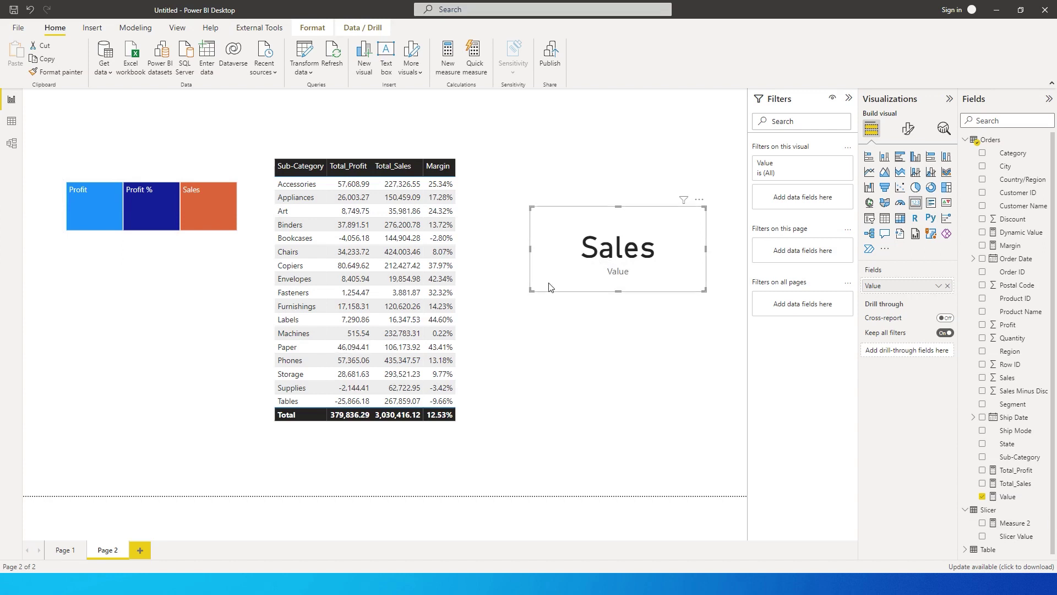
# - Test the card by choosing Profit, Sales and Profit % in the treemap, then clearing it
pyautogui.click(84, 207)
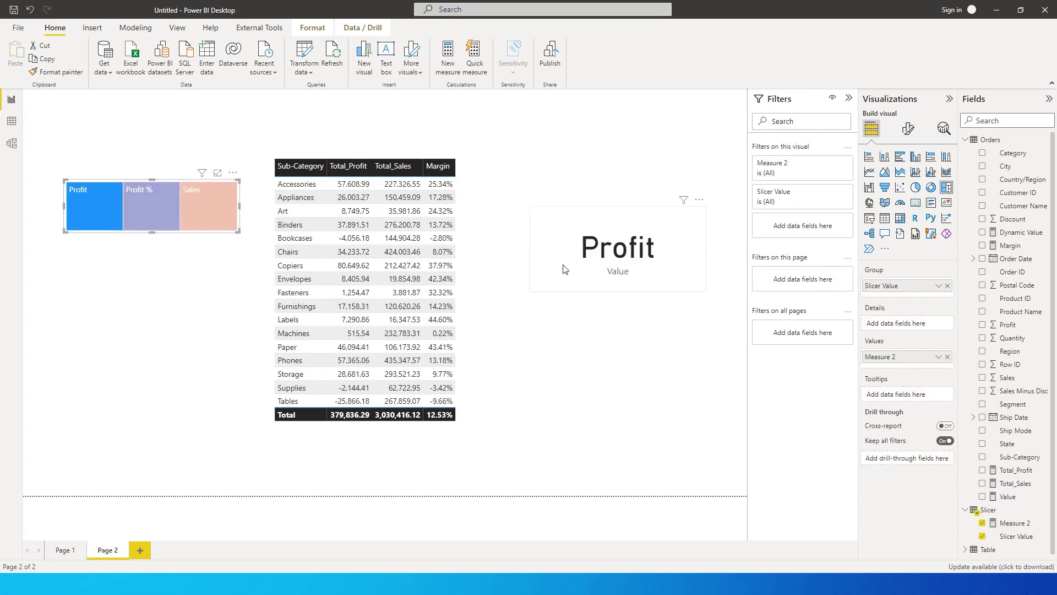
pyautogui.click(201, 203)
pyautogui.click(156, 204)
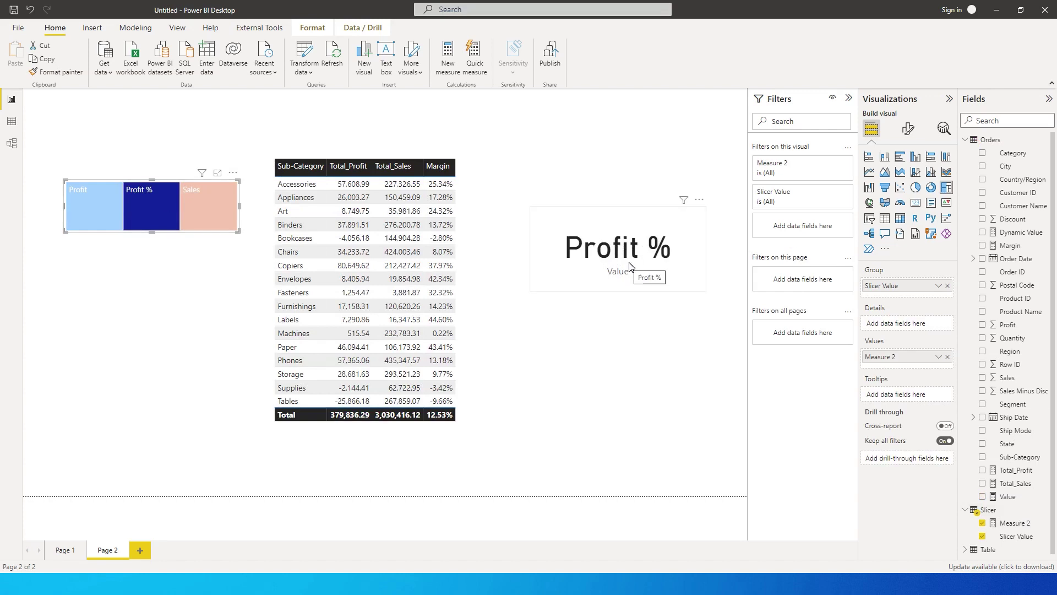
pyautogui.click(164, 223)
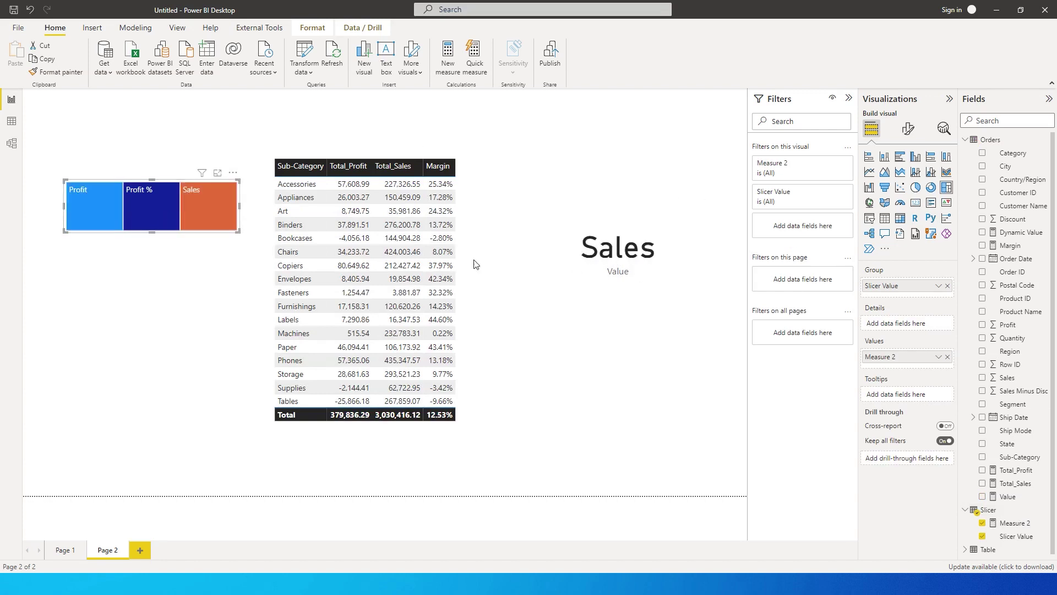
pyautogui.click(638, 283)
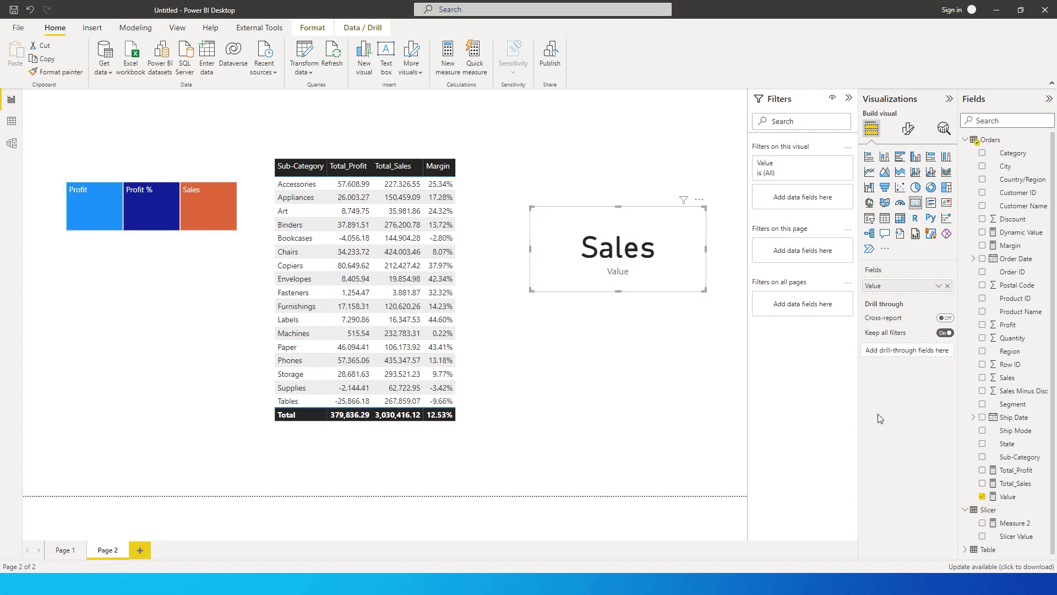
# - Edit Value to begin 'Var Selected_Value = SELECTEDVALUE(...)' followed by a new Return line
pyautogui.click(1010, 500)
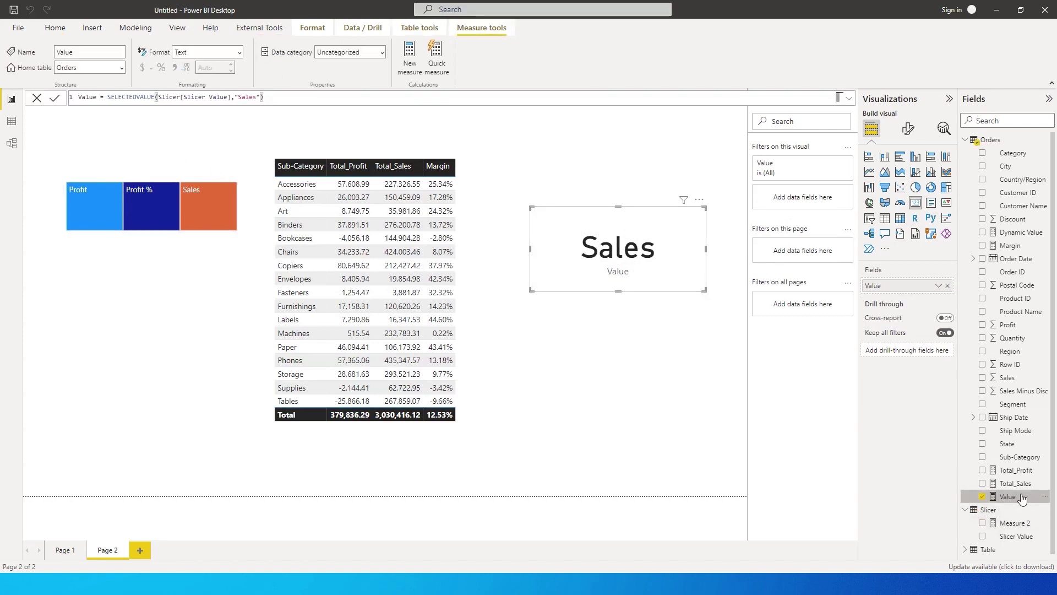
pyautogui.click(113, 105)
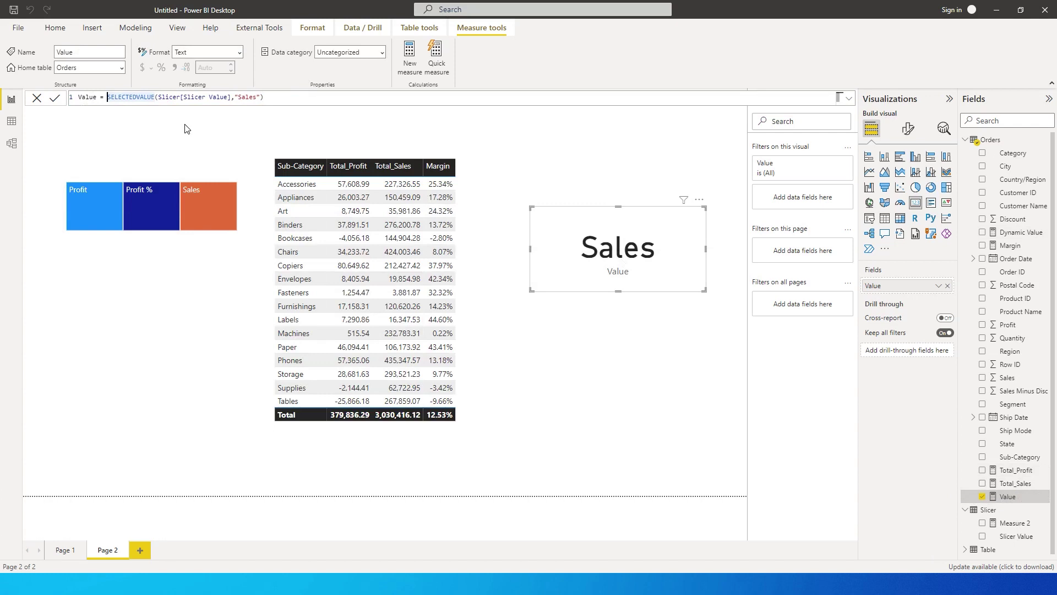
pyautogui.write('Var S')
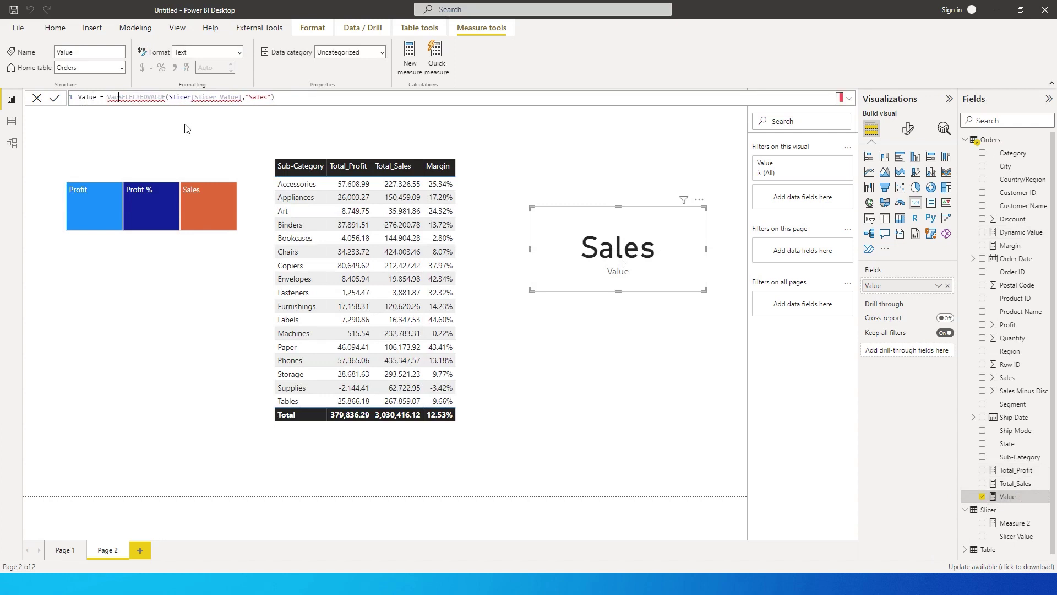
pyautogui.write('elected_V')
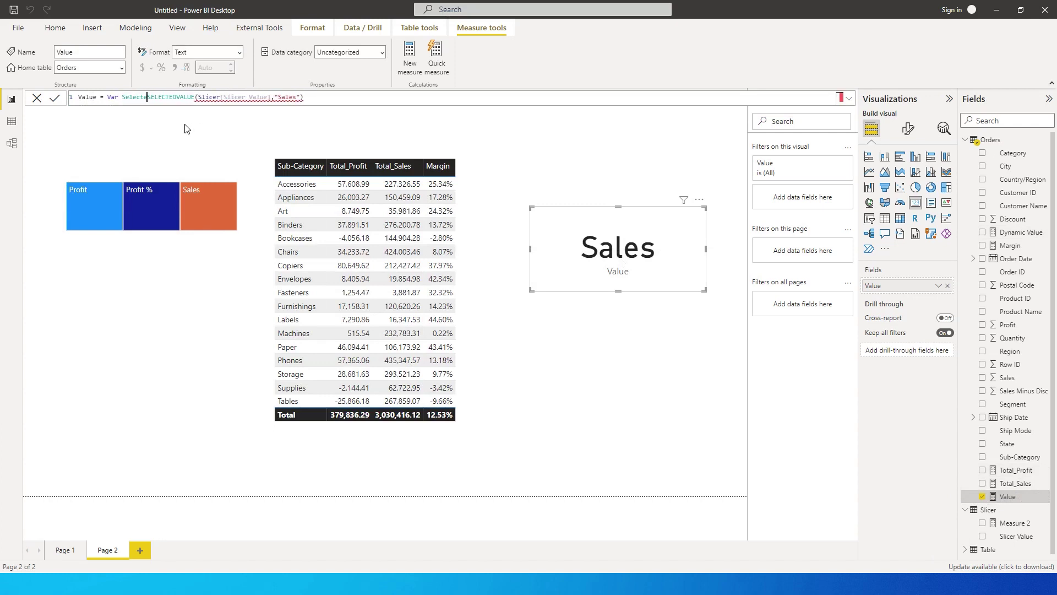
pyautogui.write('alue ')
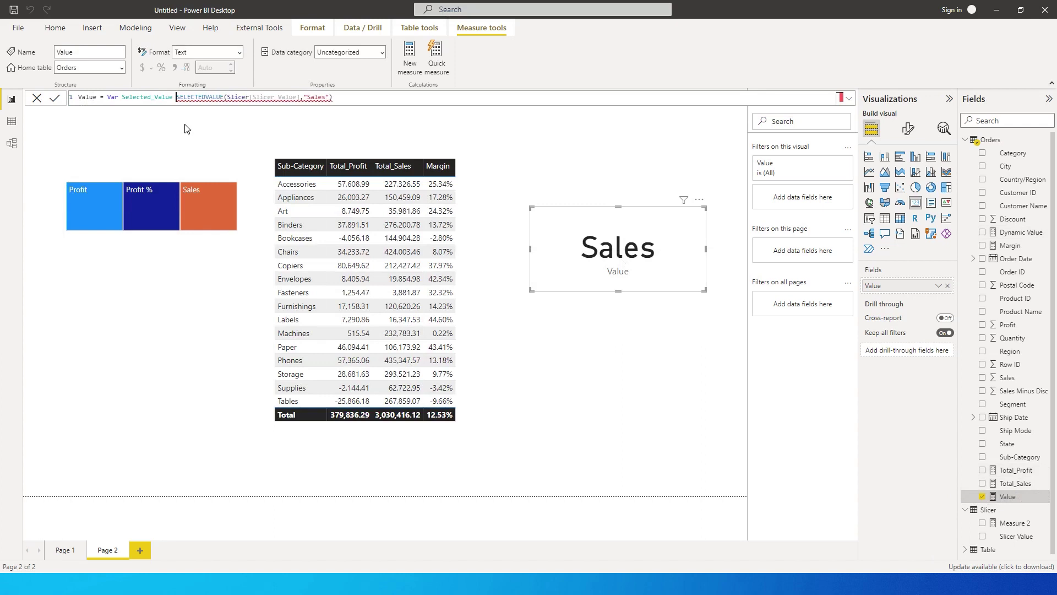
pyautogui.write('=')
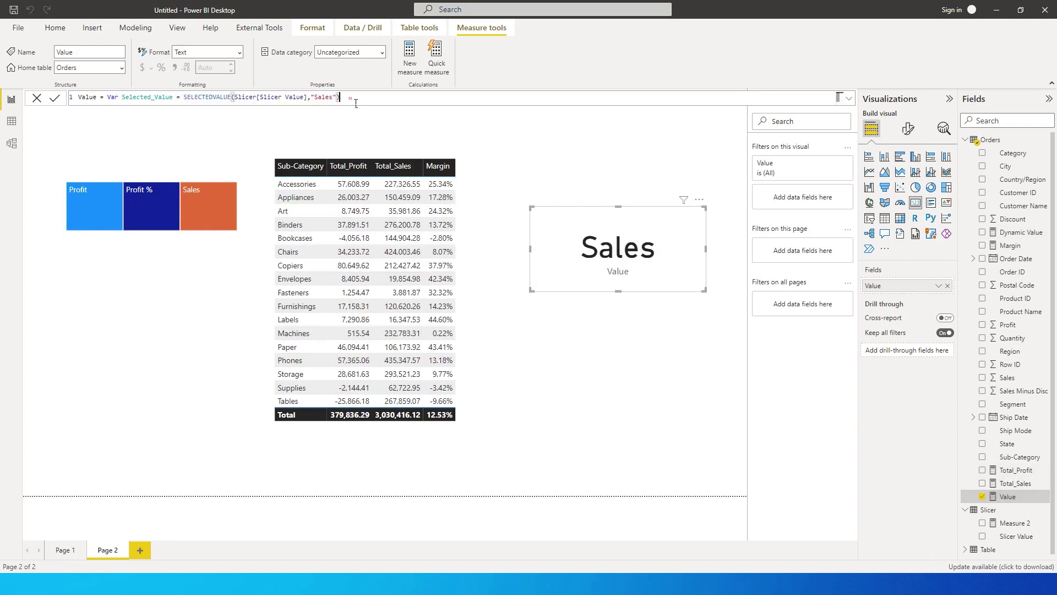
pyautogui.moveTo(353, 103); pyautogui.dragTo(195, 103)
pyautogui.click(361, 101)
pyautogui.hotkey('shift', 'Return')
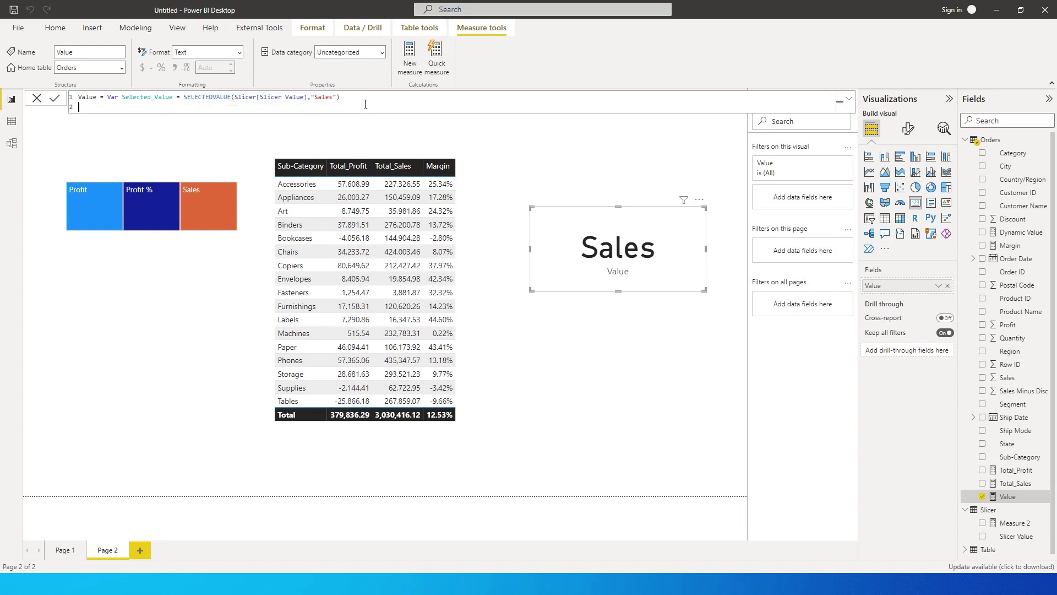
pyautogui.write('Return')
pyautogui.hotkey('shift', 'Return')
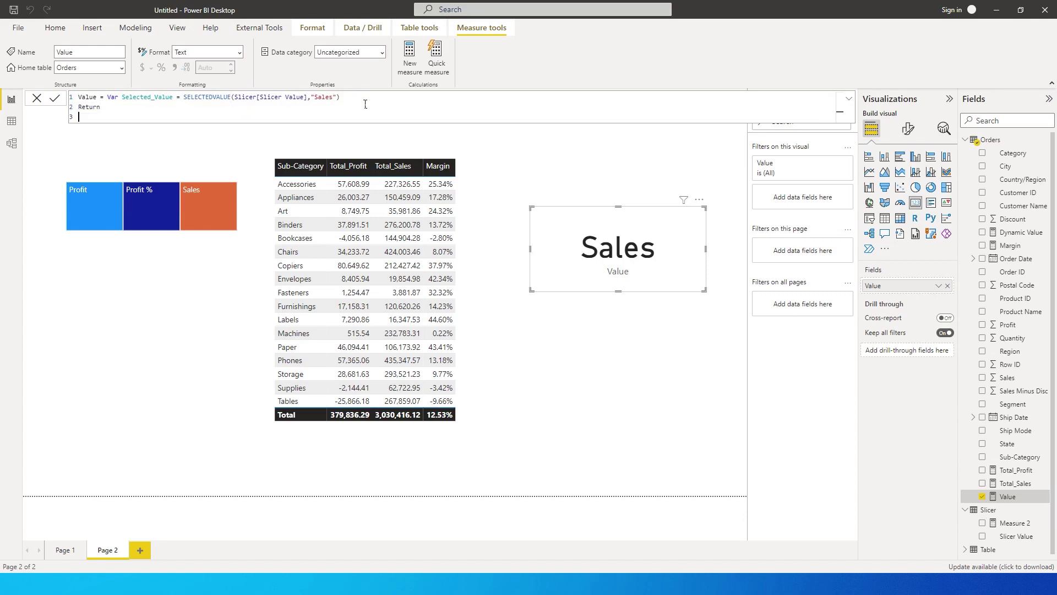
# - Start the Return expression with SWITCH(Selected_Value,
pyautogui.write('Switc')
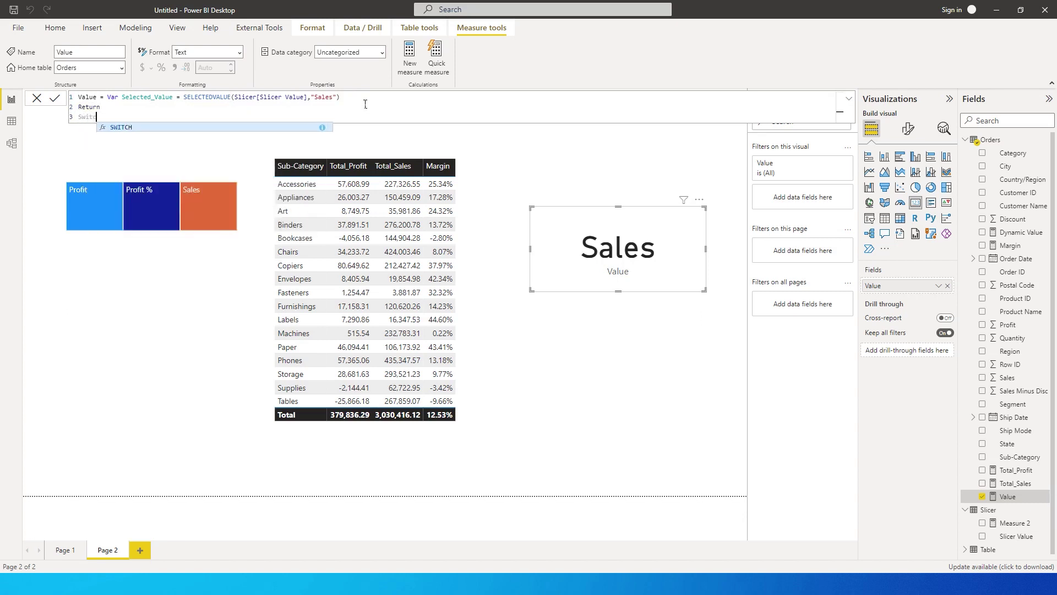
pyautogui.press('Tab')
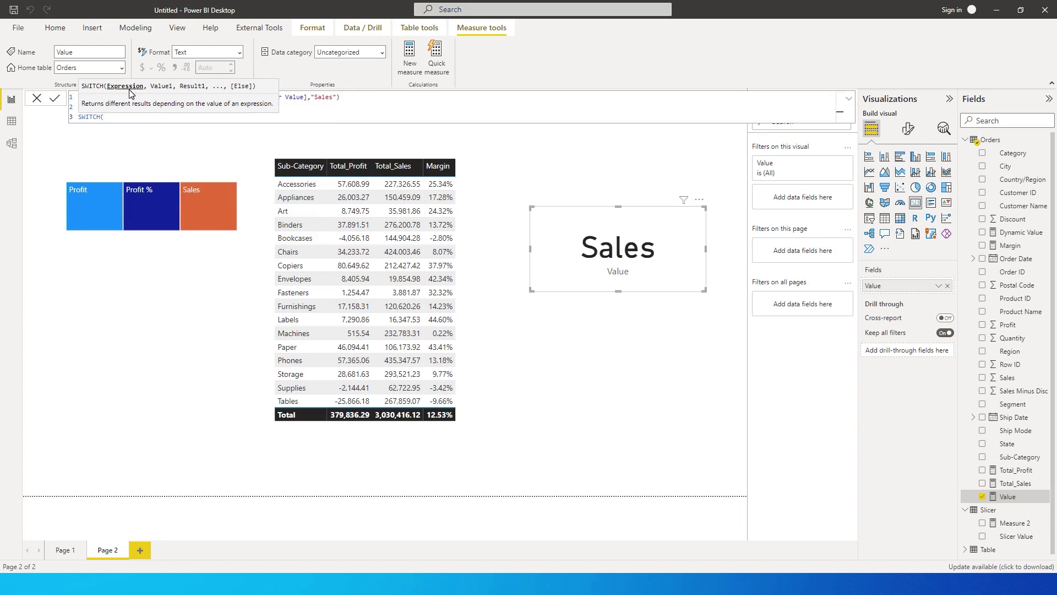
pyautogui.click(388, 97)
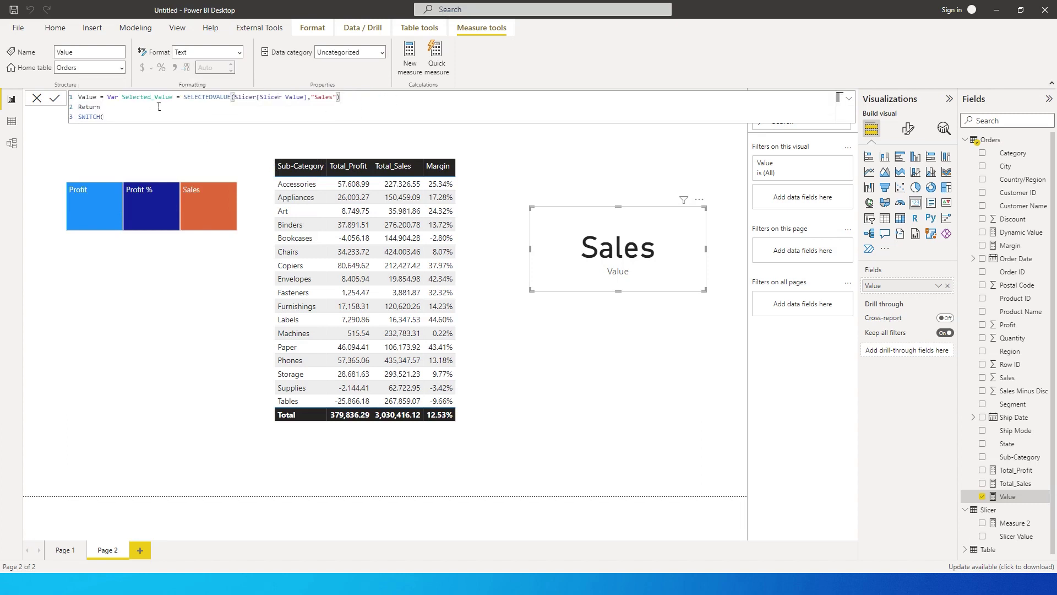
pyautogui.click(123, 124)
pyautogui.write('Selected_Value,')
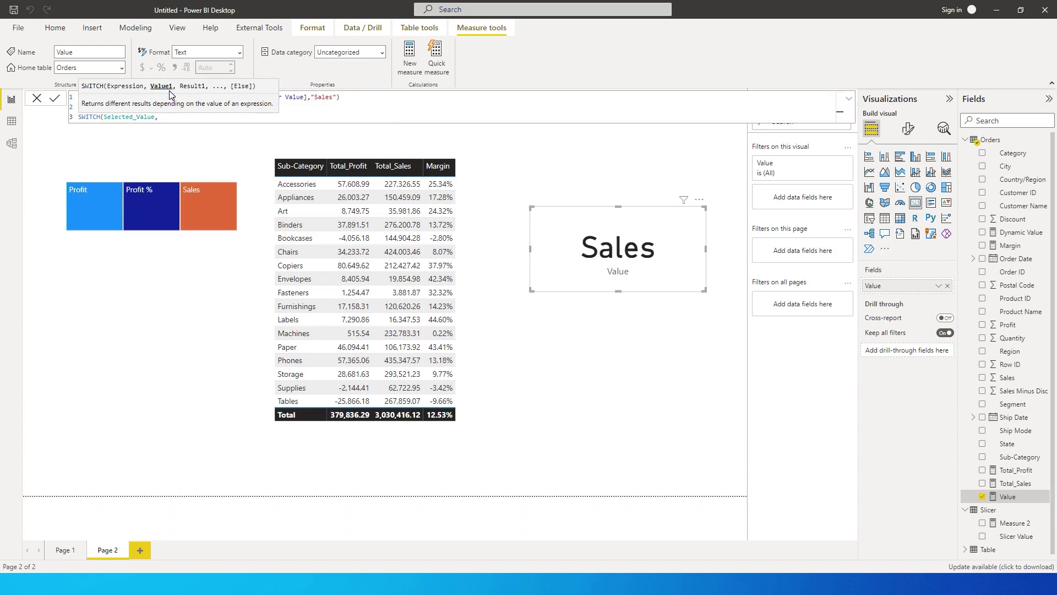
pyautogui.hotkey('shift', 'Return')
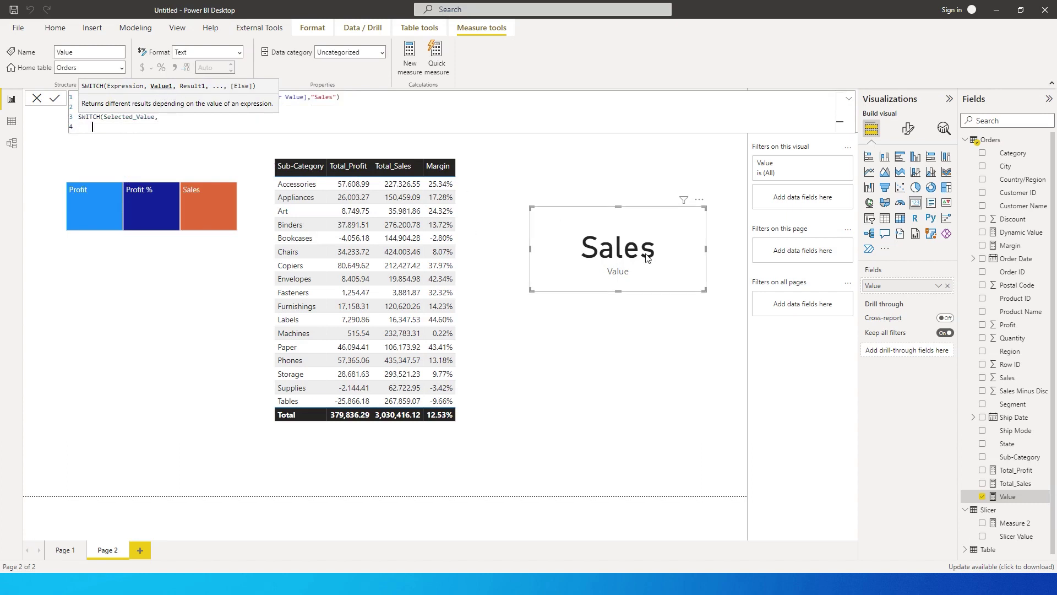
# - Add the "Sales" case returning [Total_Sales]
pyautogui.write('"Sales",Total')
pyautogui.press('Down')
pyautogui.press('Down')
pyautogui.press('Down')
pyautogui.press('Down')
pyautogui.press('Down')
pyautogui.press('Down')
pyautogui.press('Tab')
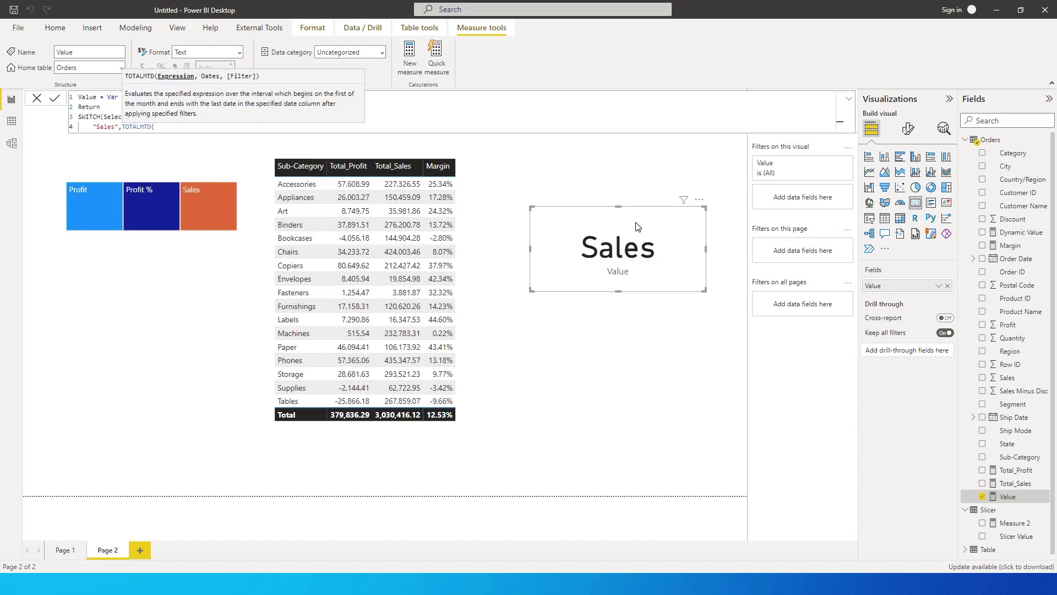
pyautogui.press('BackSpace')
pyautogui.press('BackSpace')
pyautogui.press('BackSpace')
pyautogui.press('BackSpace')
pyautogui.press('BackSpace')
pyautogui.write('sal')
pyautogui.press('BackSpace')
pyautogui.press('BackSpace')
pyautogui.press('BackSpace')
pyautogui.write('l')
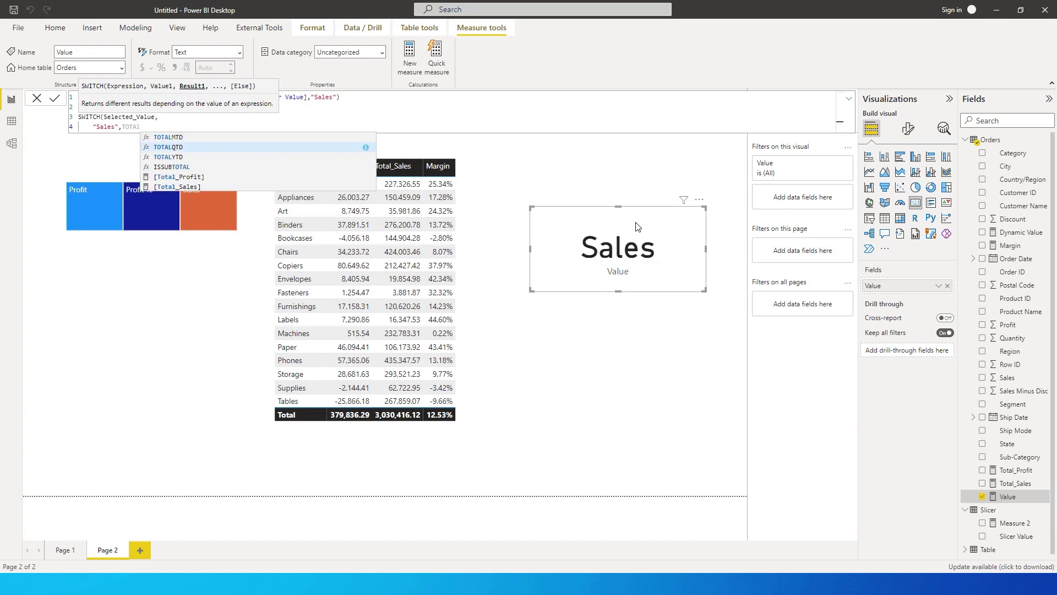
pyautogui.press('Up')
pyautogui.press('Tab')
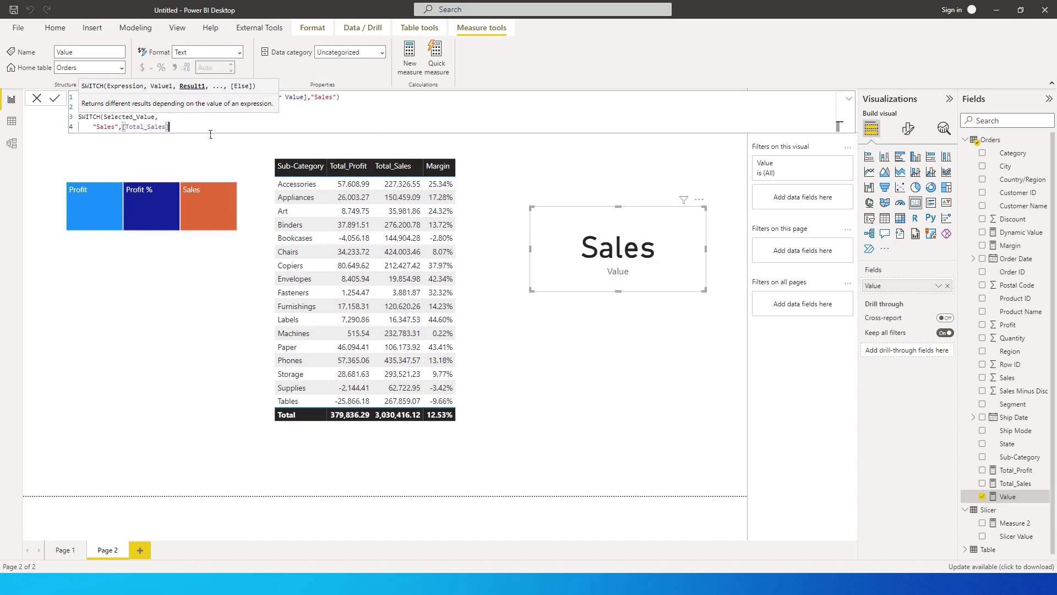
pyautogui.write(',')
# - Add "Profit" → [Total_Profit] and "Profit %" → [Margin] cases, close SWITCH and commit
pyautogui.press('Return')
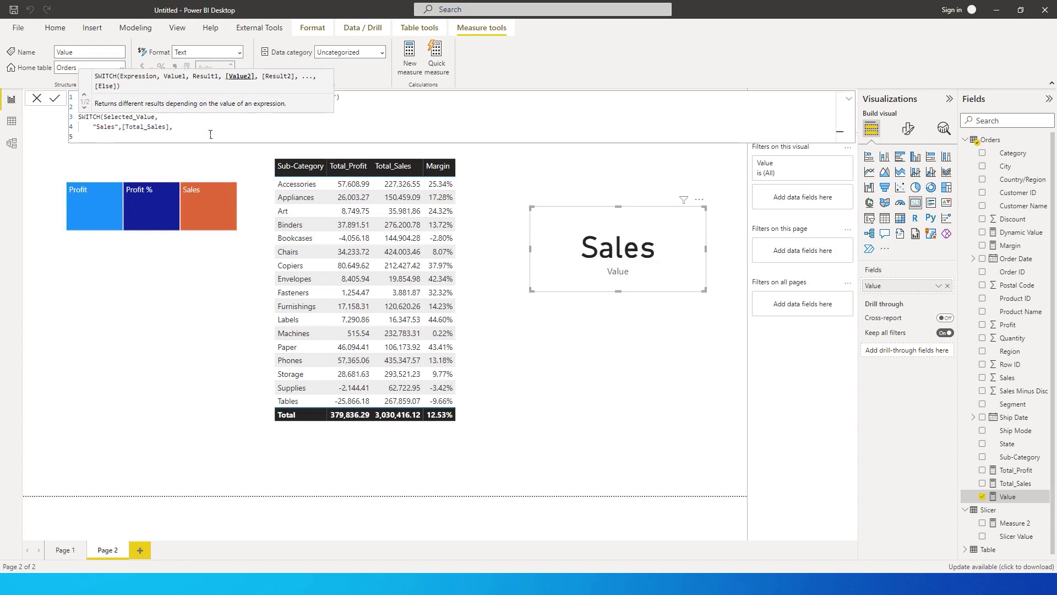
pyautogui.write('"Profit",')
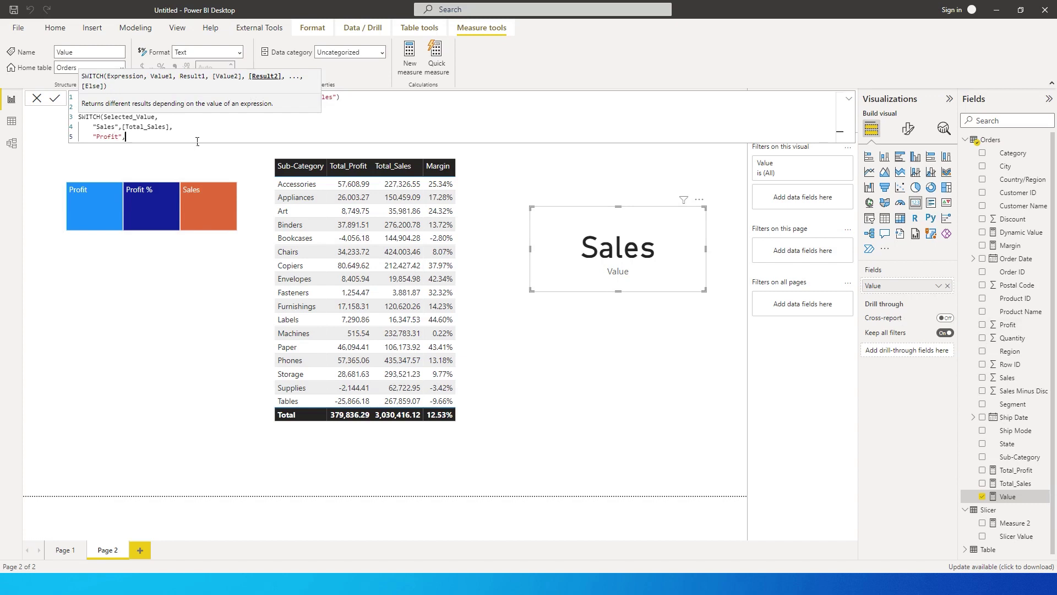
pyautogui.write('[Total_Profit]')
pyautogui.press('Tab')
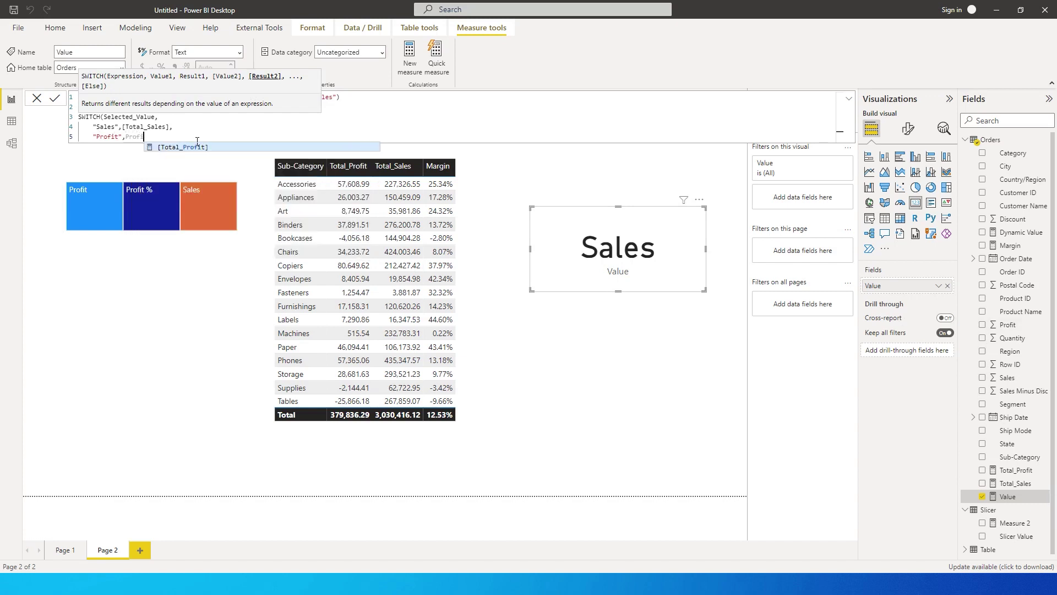
pyautogui.write(',')
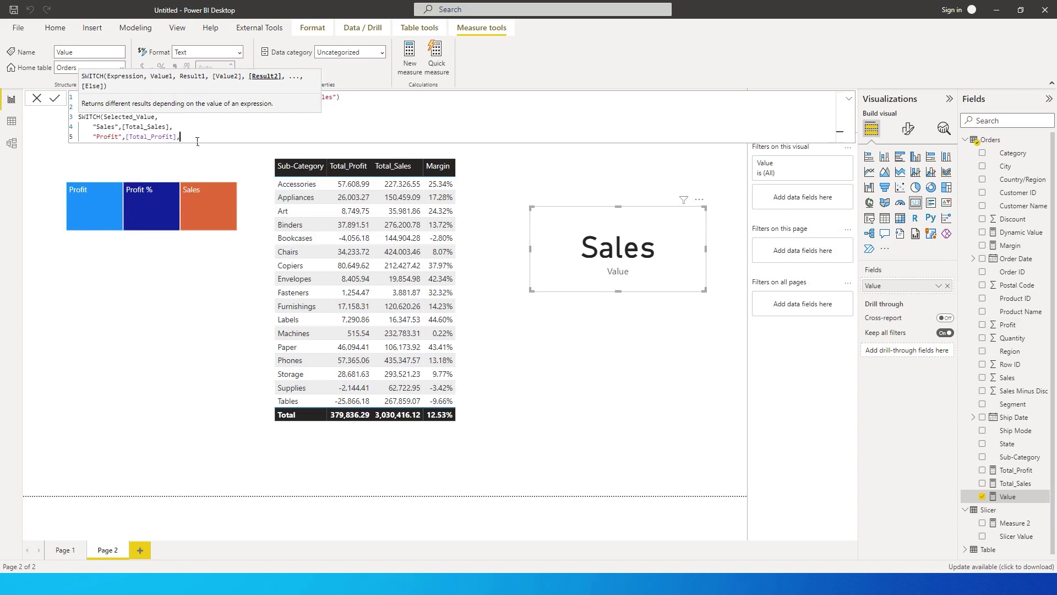
pyautogui.hotkey('shift', 'Return')
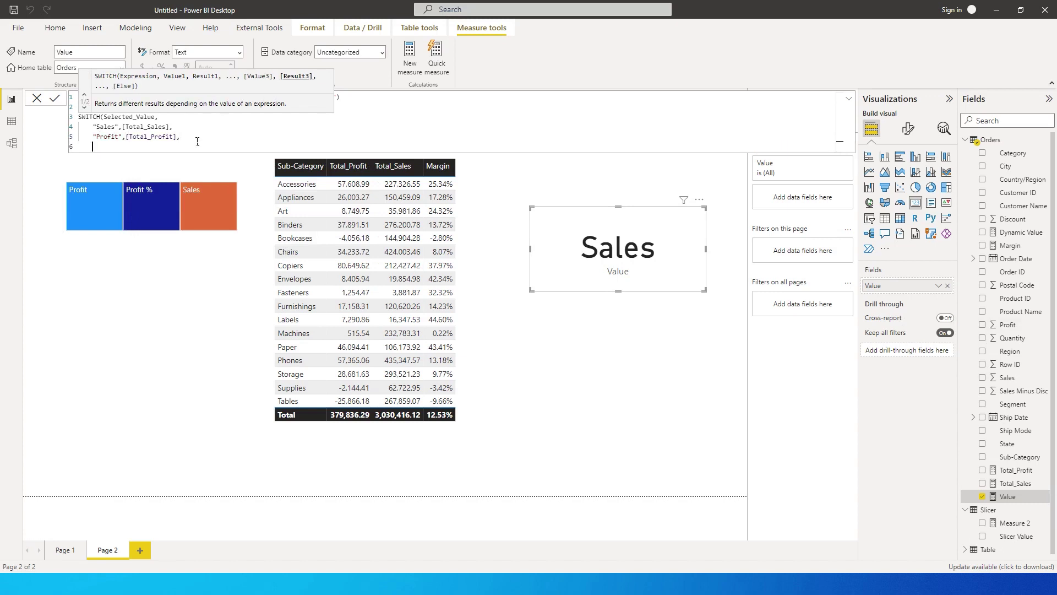
pyautogui.write('"Profir t %",')
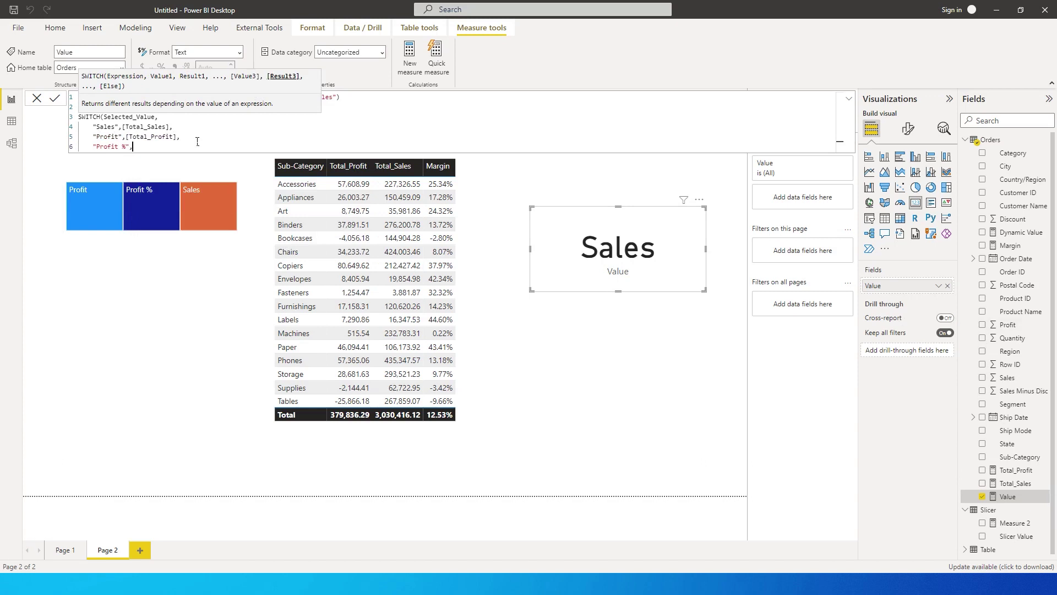
pyautogui.write('Ma')
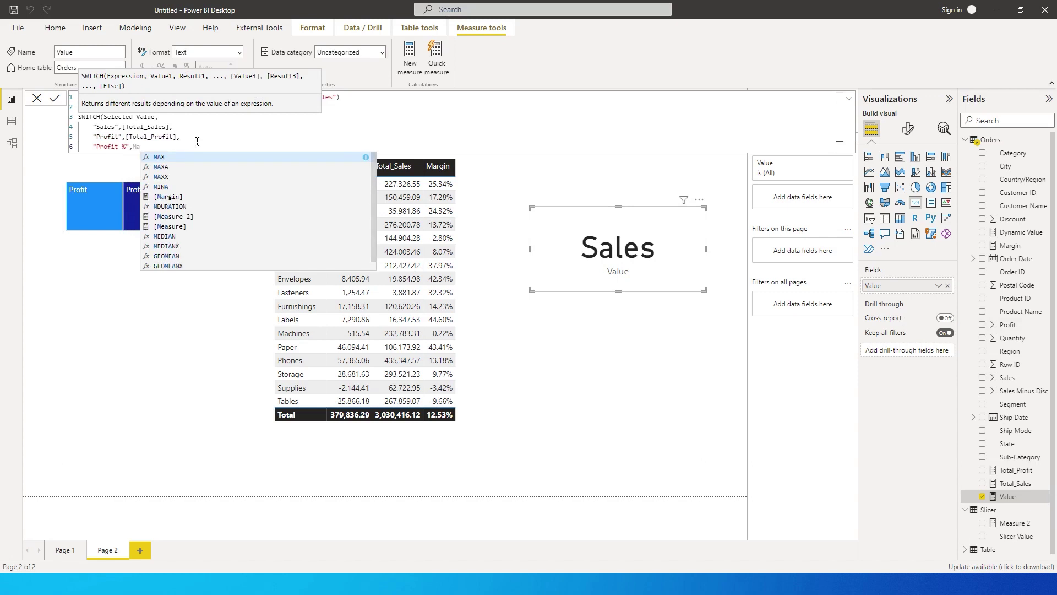
pyautogui.write('rg')
pyautogui.press('Tab')
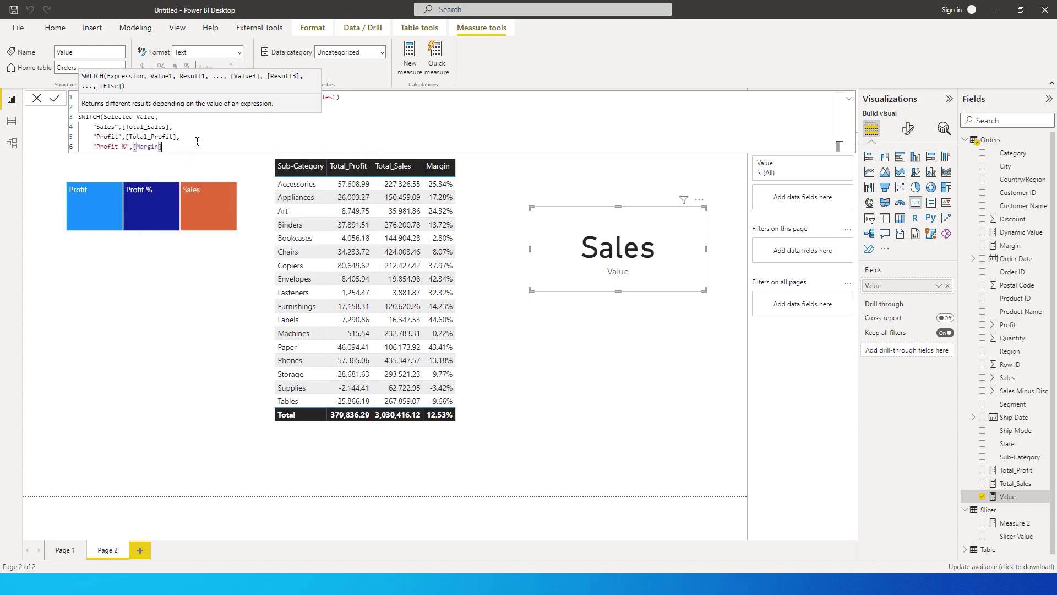
pyautogui.write(')')
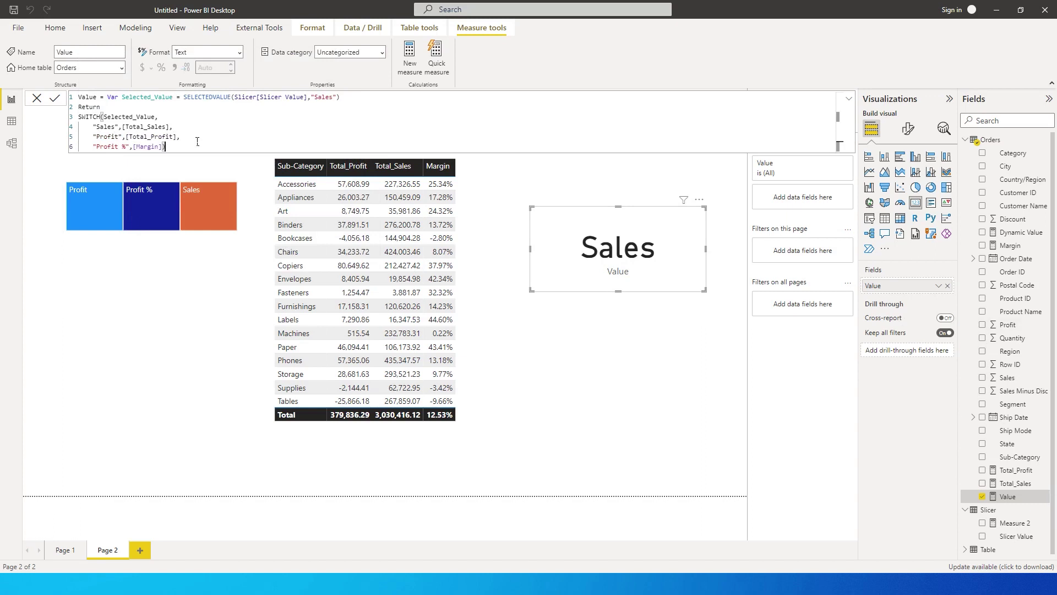
pyautogui.press('Return')
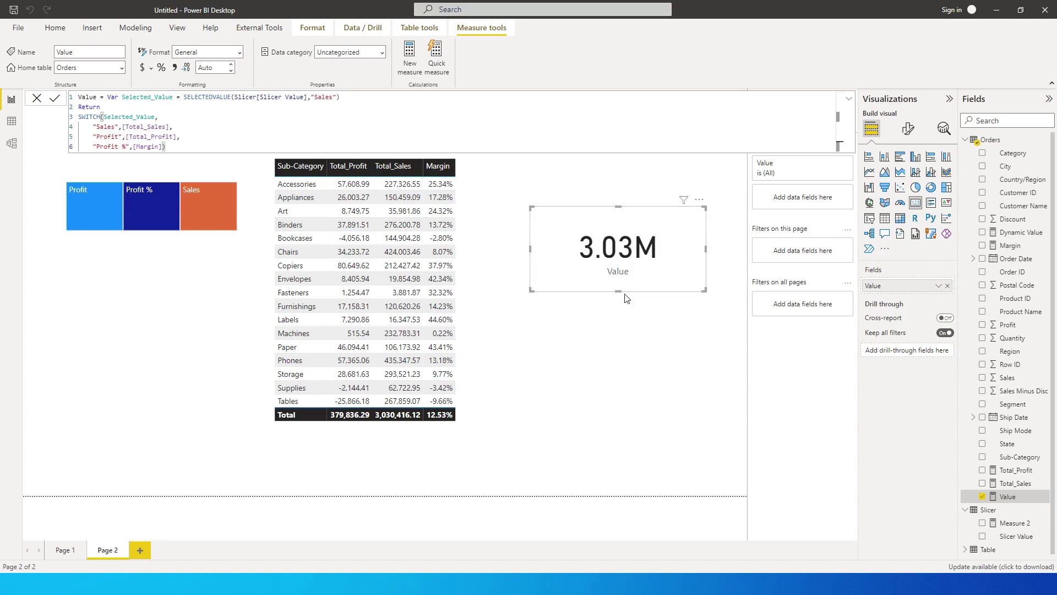
# - Delete the Value card and paste a duplicate of the Sub-Category table
pyautogui.click(85, 202)
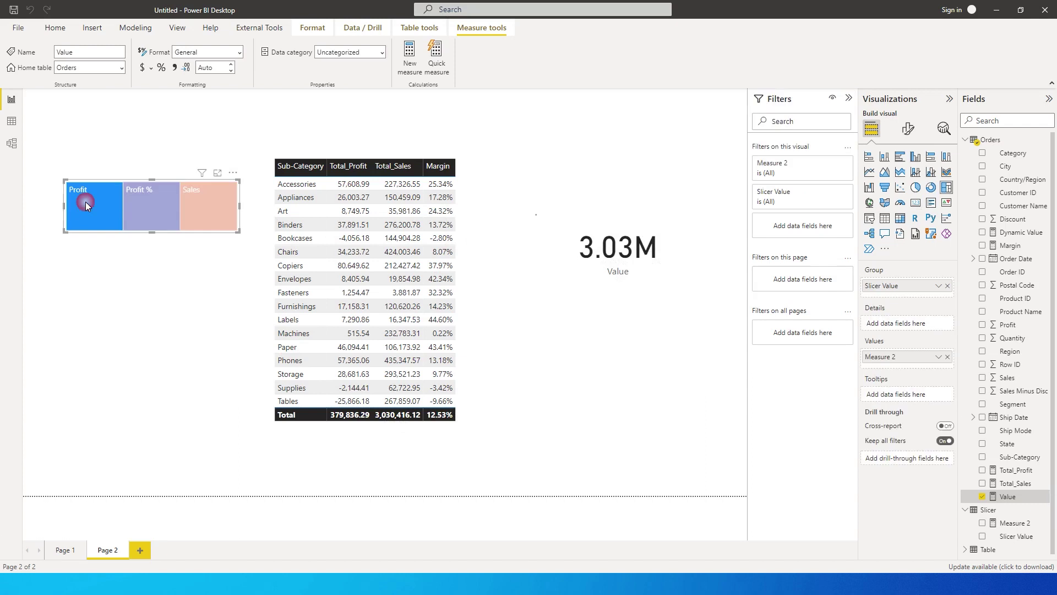
pyautogui.click(664, 283)
pyautogui.press('Delete')
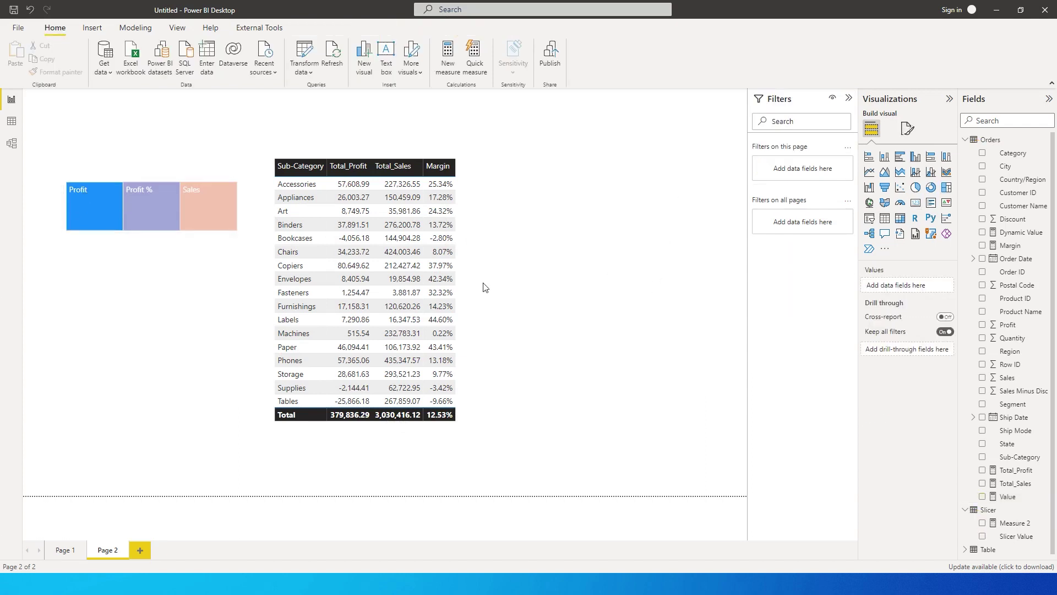
pyautogui.click(464, 292)
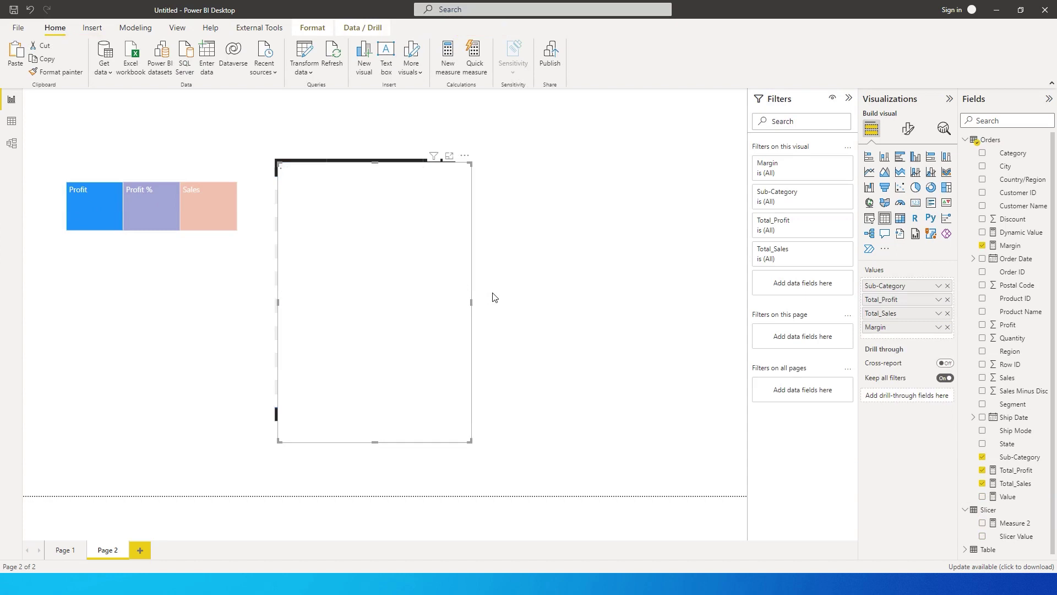
pyautogui.hotkey('ctrl', 'v')
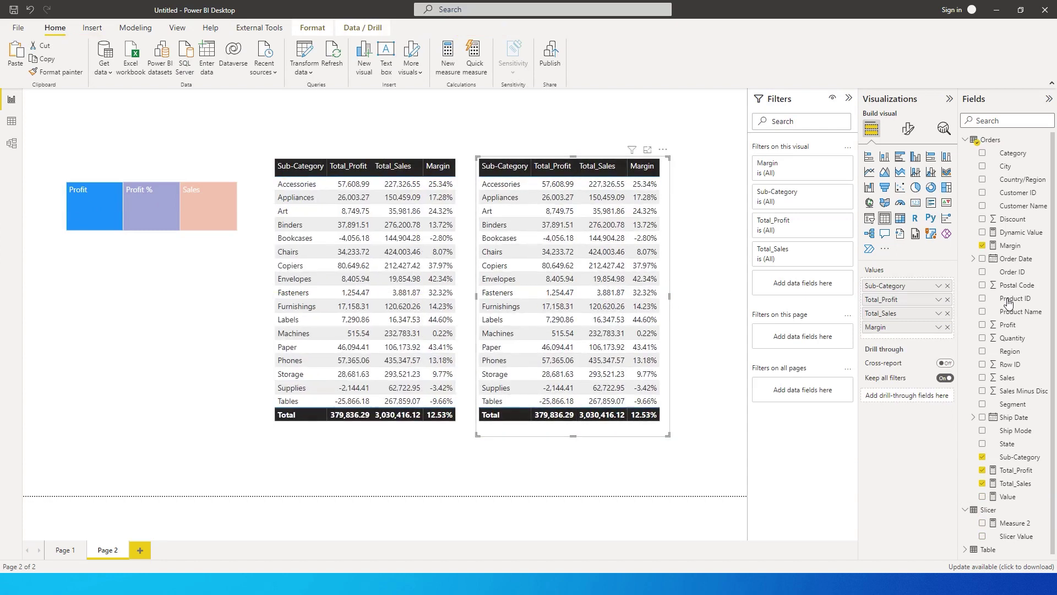
# - Replace the copy's Total_Profit, Total_Sales and Margin with Value, then select Profit % in the treemap
pyautogui.click(947, 299)
pyautogui.click(947, 298)
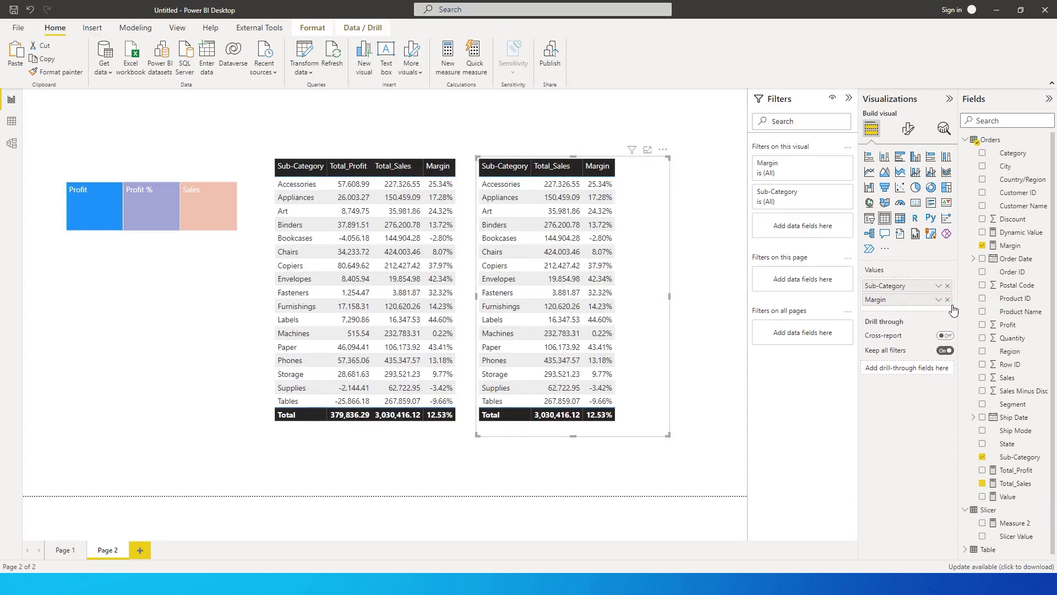
pyautogui.click(948, 299)
pyautogui.click(982, 496)
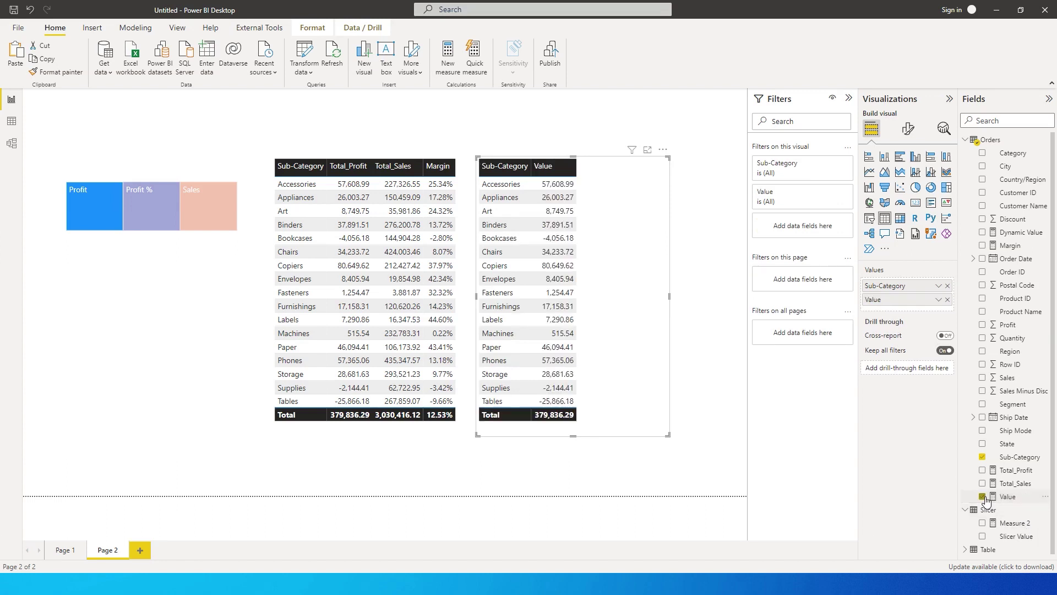
pyautogui.click(1009, 496)
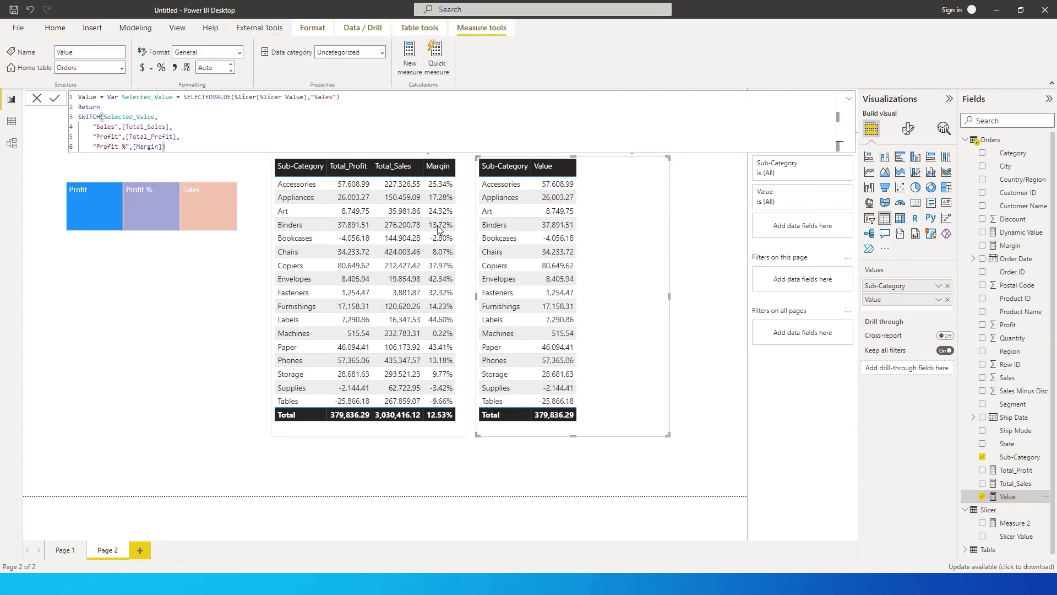
pyautogui.click(184, 260)
pyautogui.moveTo(84, 201)
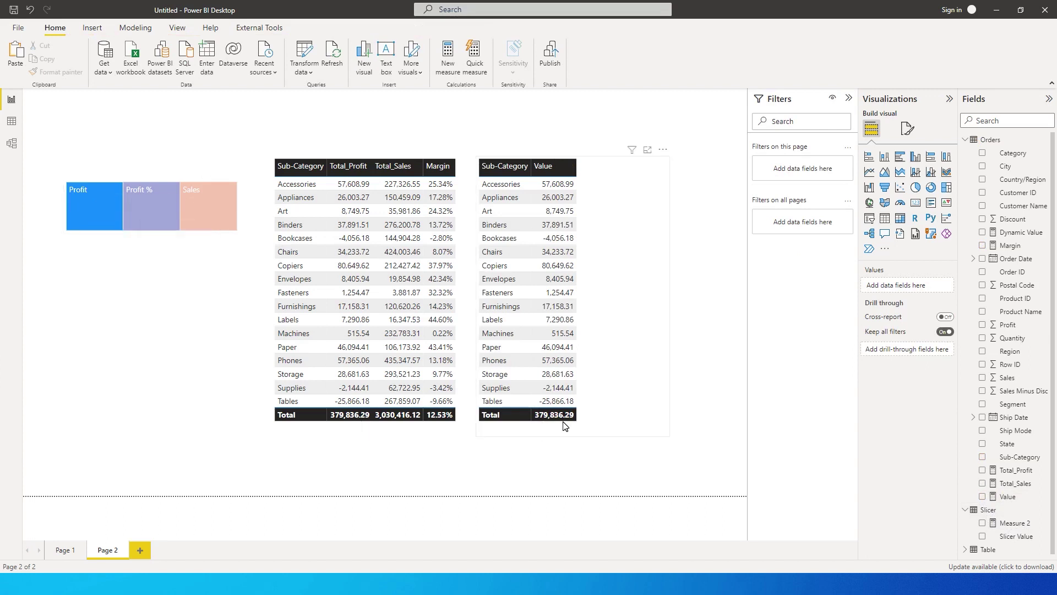
pyautogui.click(158, 212)
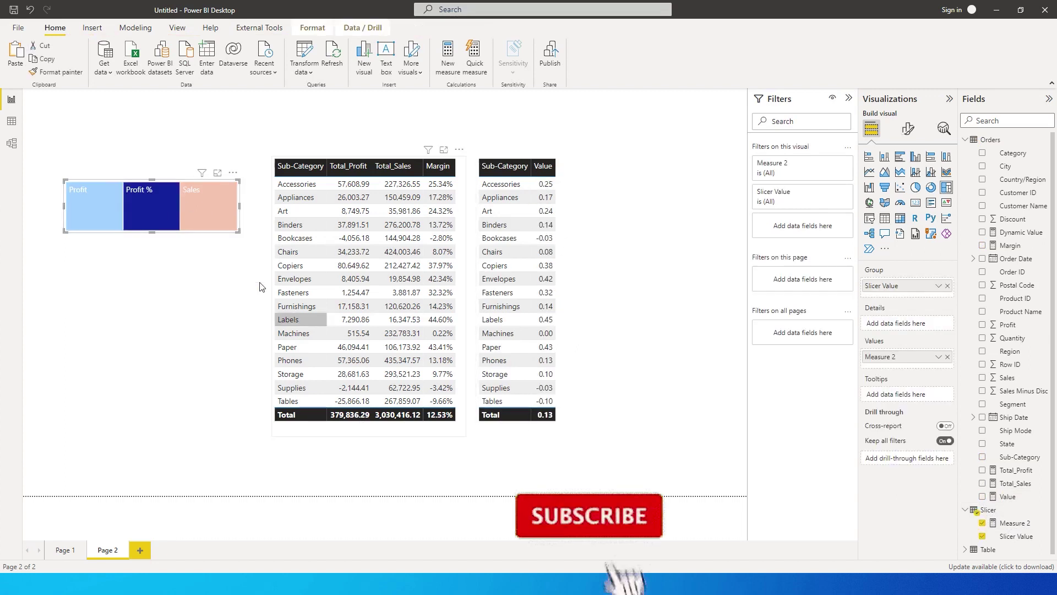
# - Compare the Value column under the Sales and Profit % tiles, then open the Value measure's DAX
pyautogui.click(208, 208)
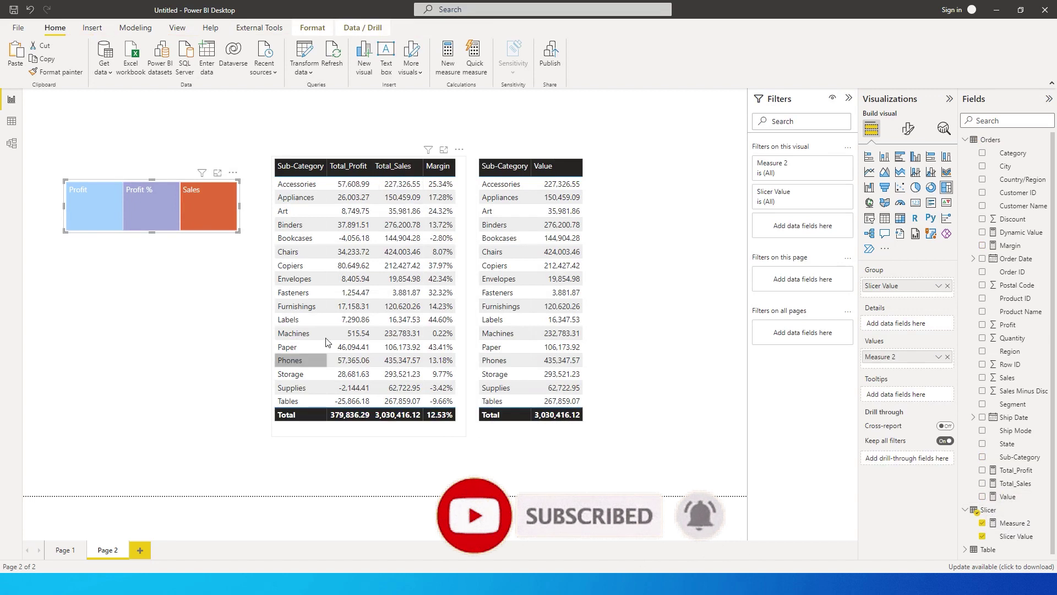
pyautogui.click(167, 203)
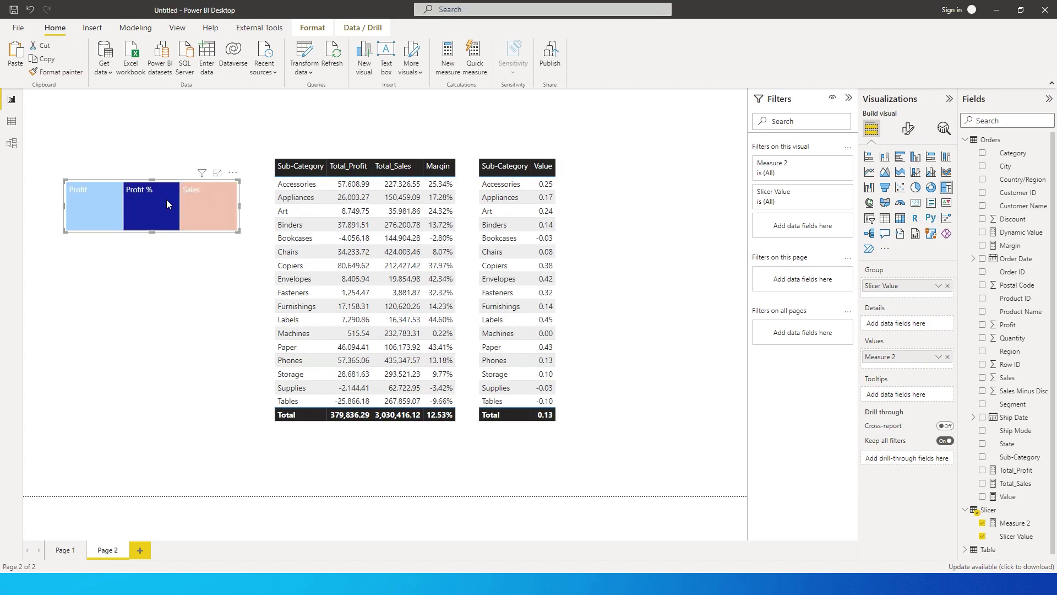
pyautogui.click(1019, 499)
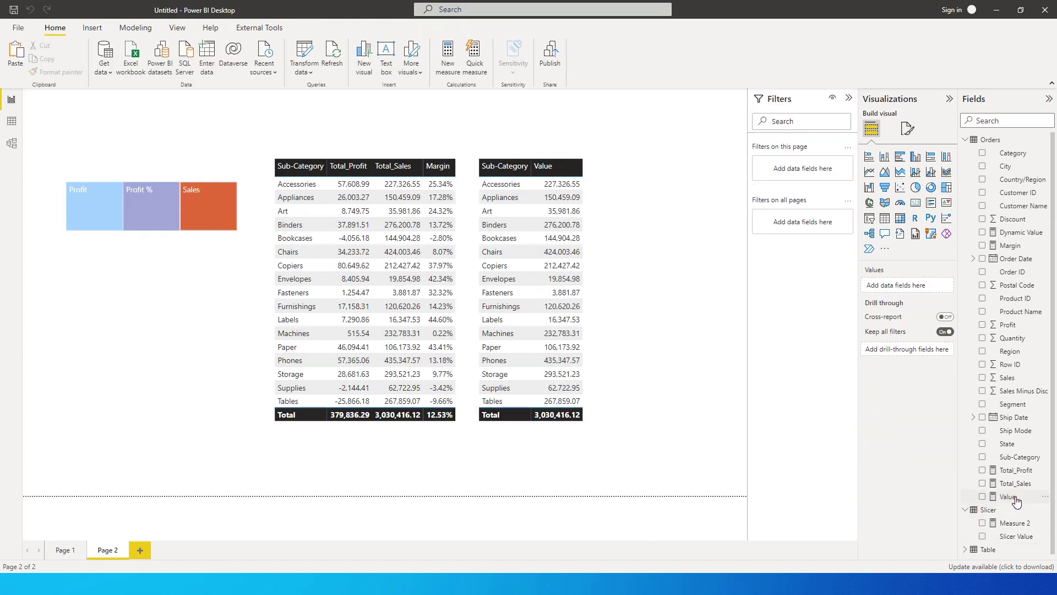
pyautogui.click(1017, 498)
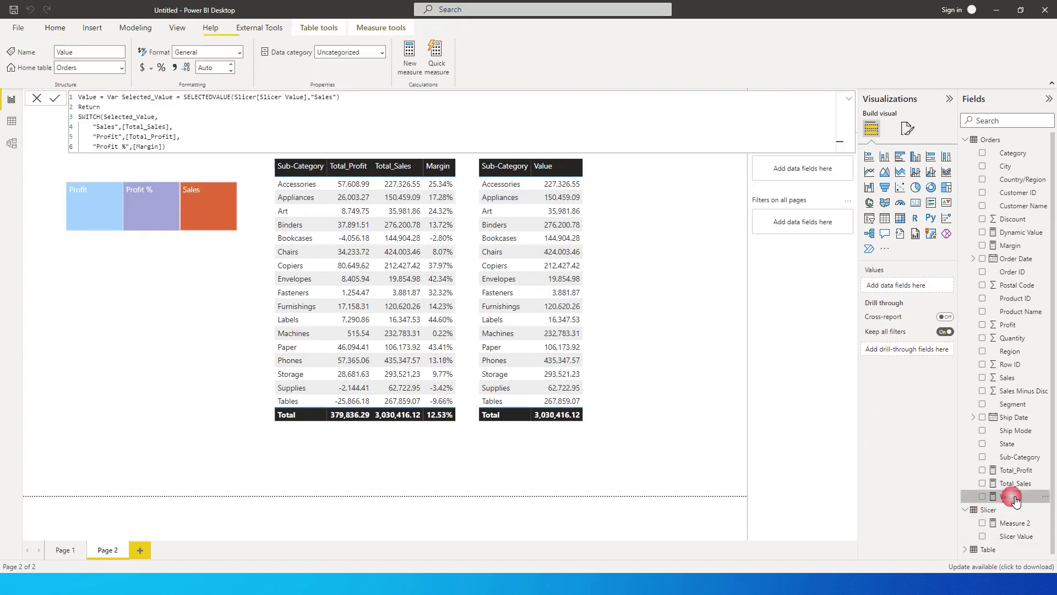
# - Wrap [Total_Sales] in FORMAT with the "$#.##" dollar format
pyautogui.click(122, 127)
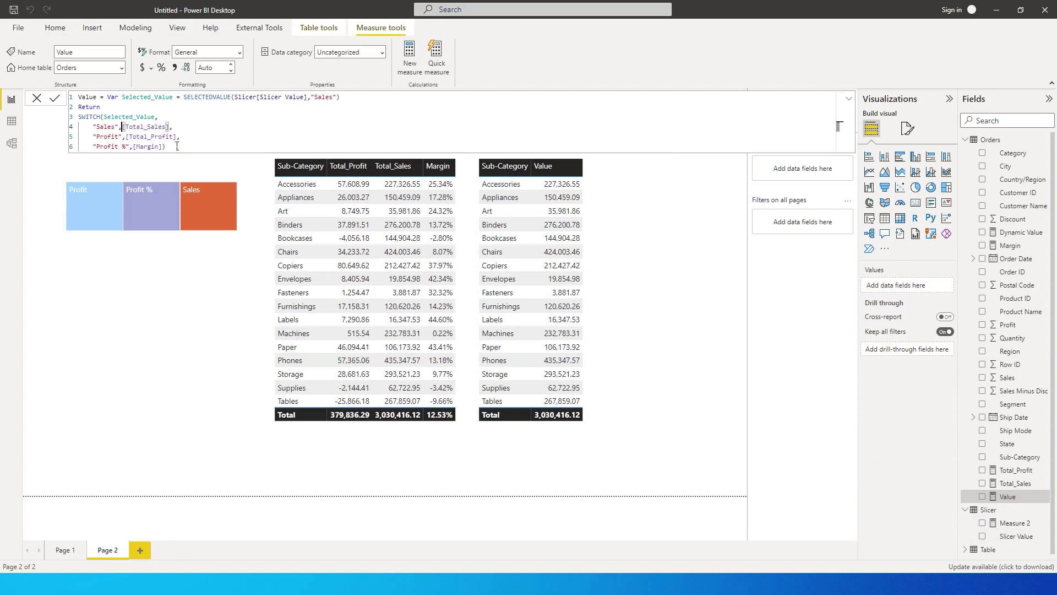
pyautogui.write('FORMAT(')
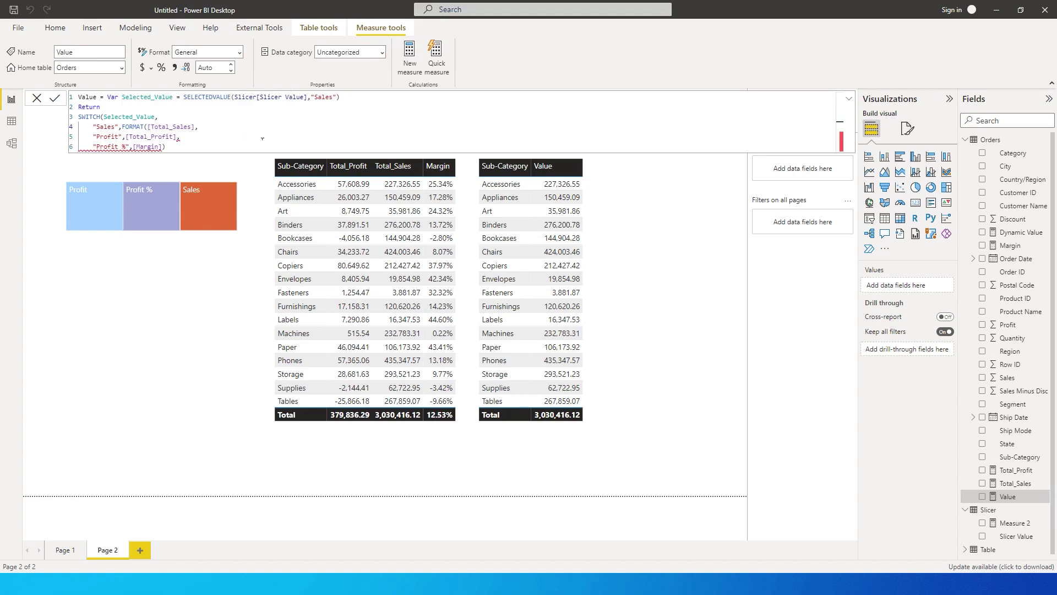
pyautogui.write('"$')
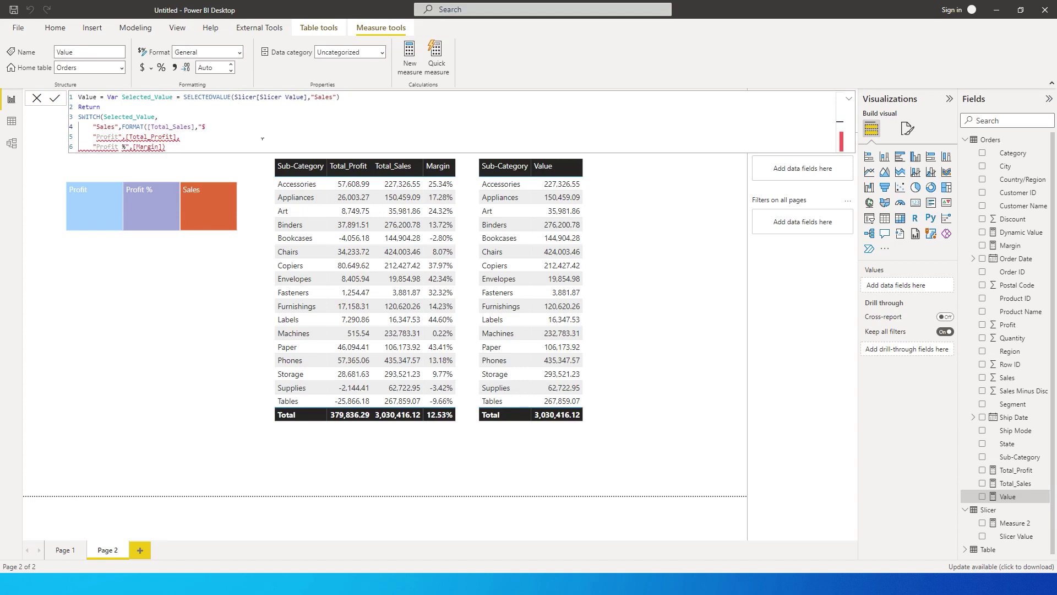
pyautogui.write('#.##")")')
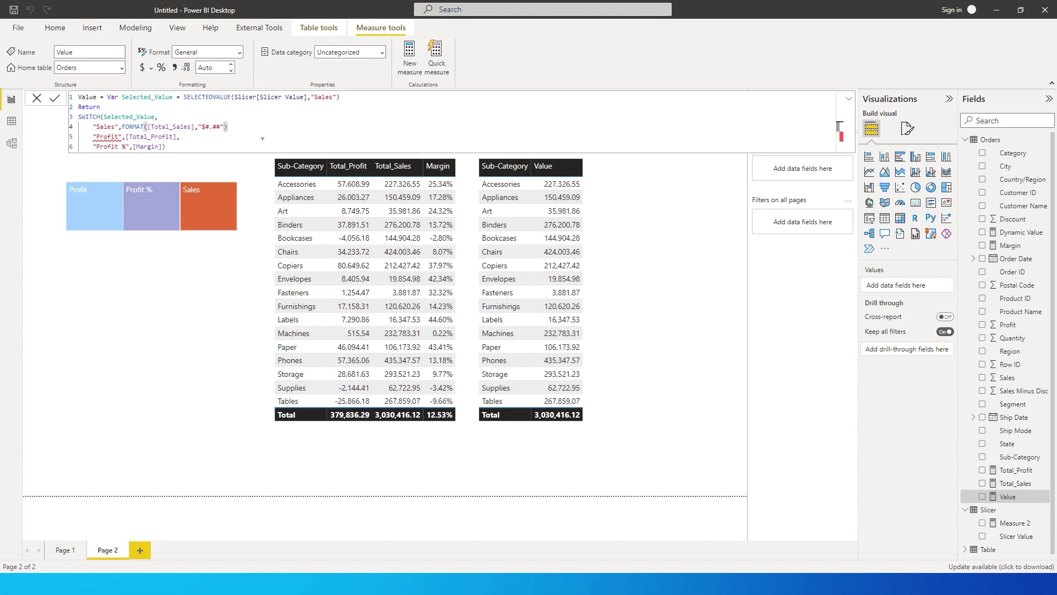
pyautogui.write(',')
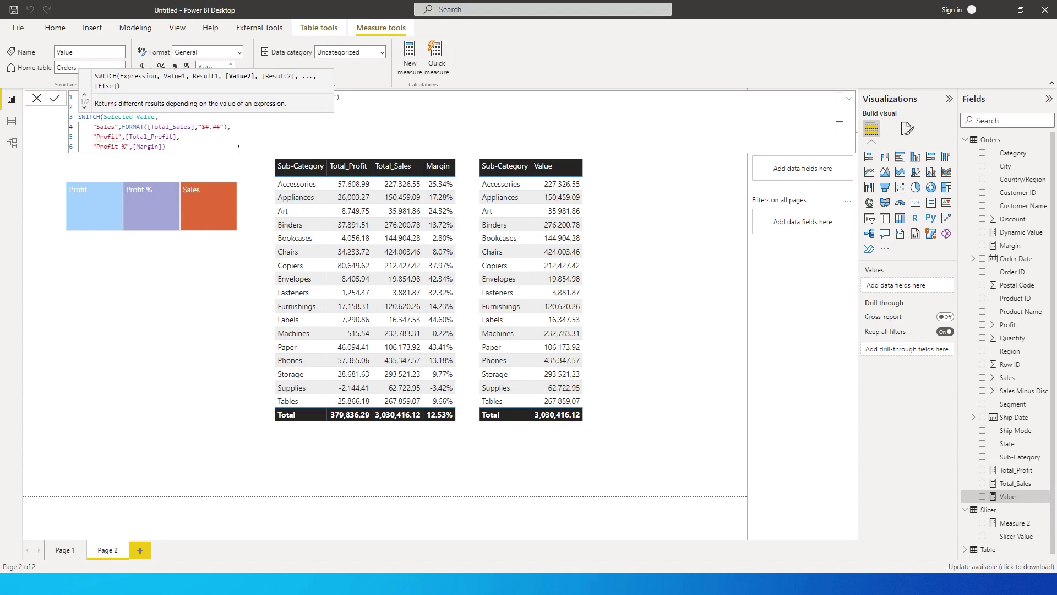
# - Wrap [Total_Profit] in the same "$#.##" FORMAT, commit, and start wrapping [Margin] in FORMAT
pyautogui.click(127, 136)
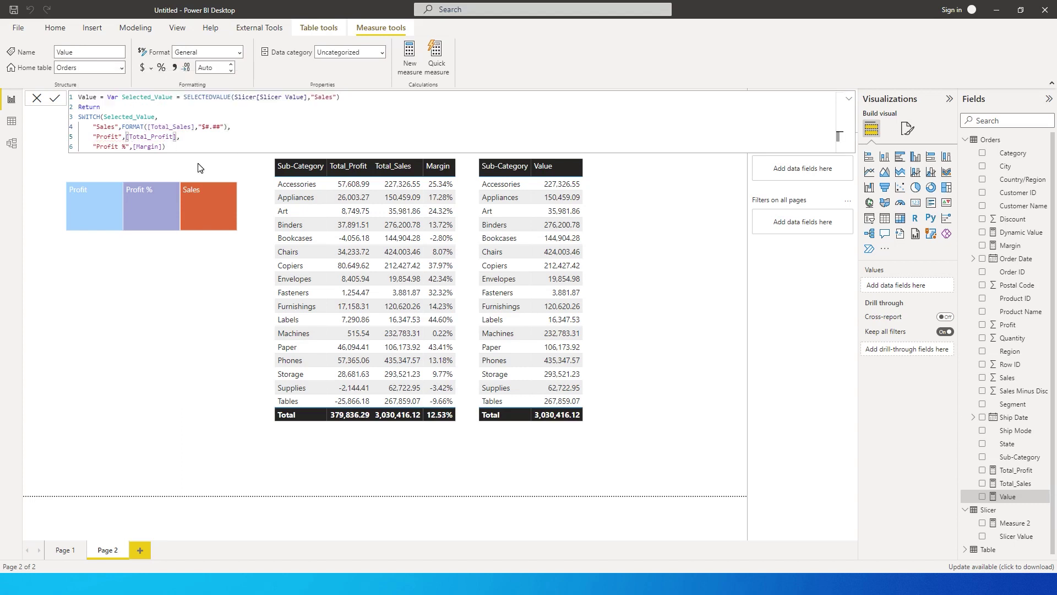
pyautogui.write('For')
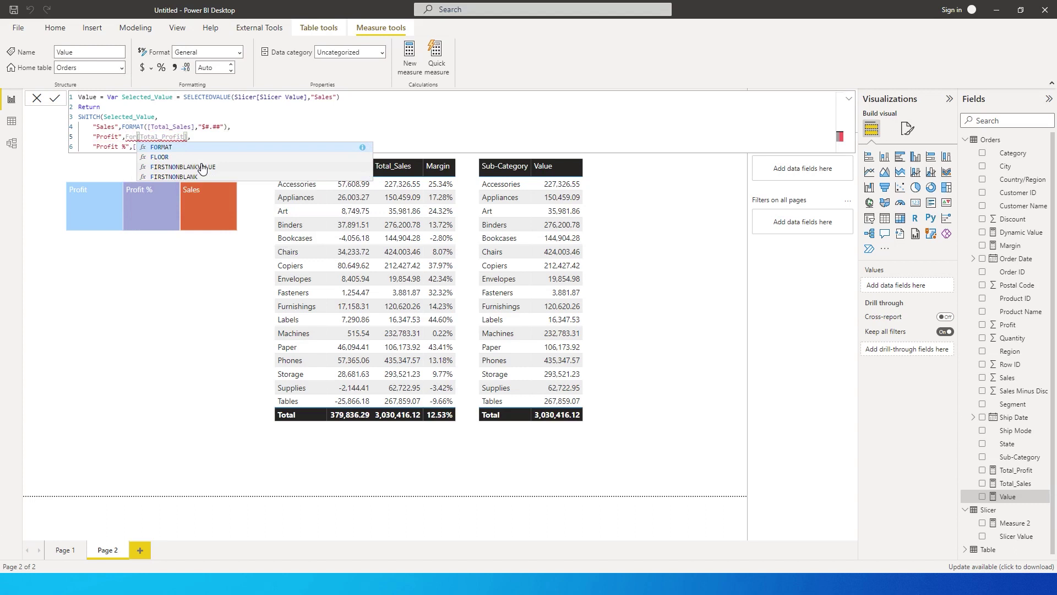
pyautogui.press('Tab')
pyautogui.press('End')
pyautogui.moveTo(193, 127); pyautogui.dragTo(233, 128)
pyautogui.hotkey('ctrl', 'c')
pyautogui.click(220, 137)
pyautogui.hotkey('ctrl', 'v')
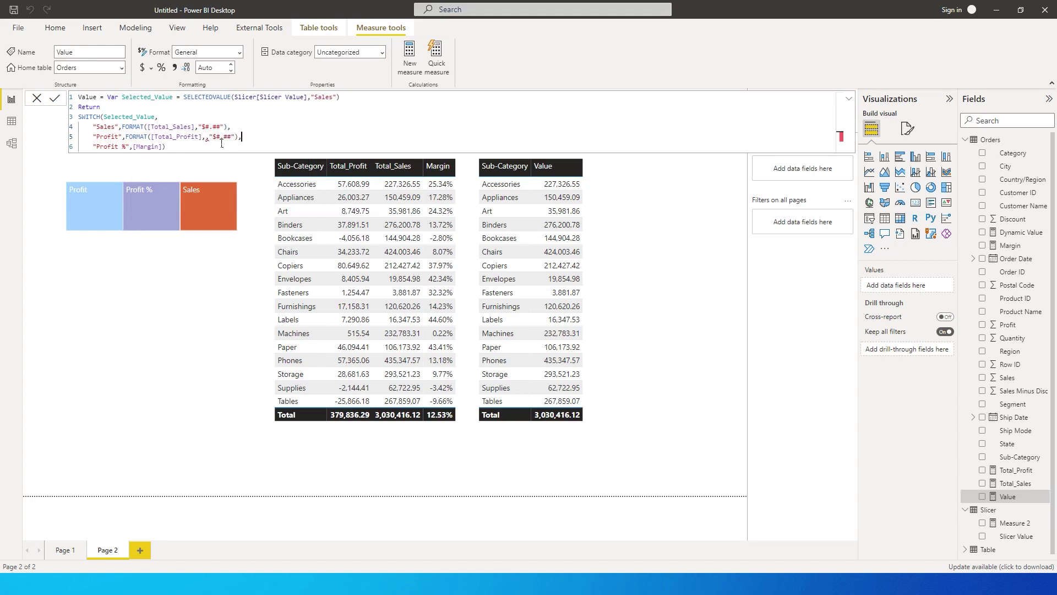
pyautogui.press('BackSpace')
pyautogui.click(94, 205)
pyautogui.click(133, 146)
pyautogui.write('FORMAT(')
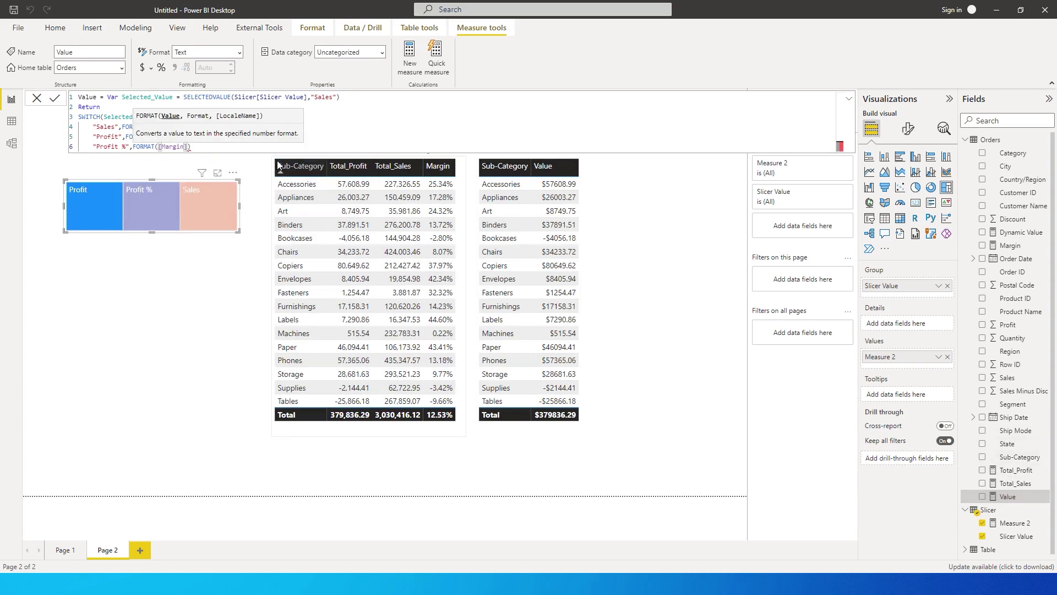
# - Finish FORMAT([Margin],"00%") and confirm Profit % shows whole percentages totalling 13%
pyautogui.press('End')
pyautogui.press('Left')
pyautogui.write(',"00%"))')
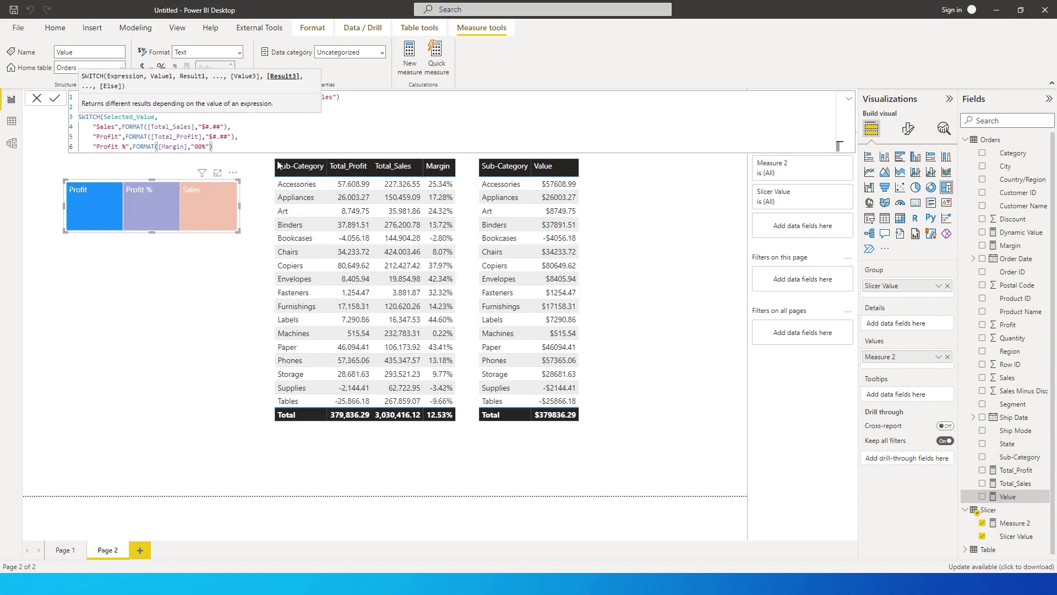
pyautogui.press('Return')
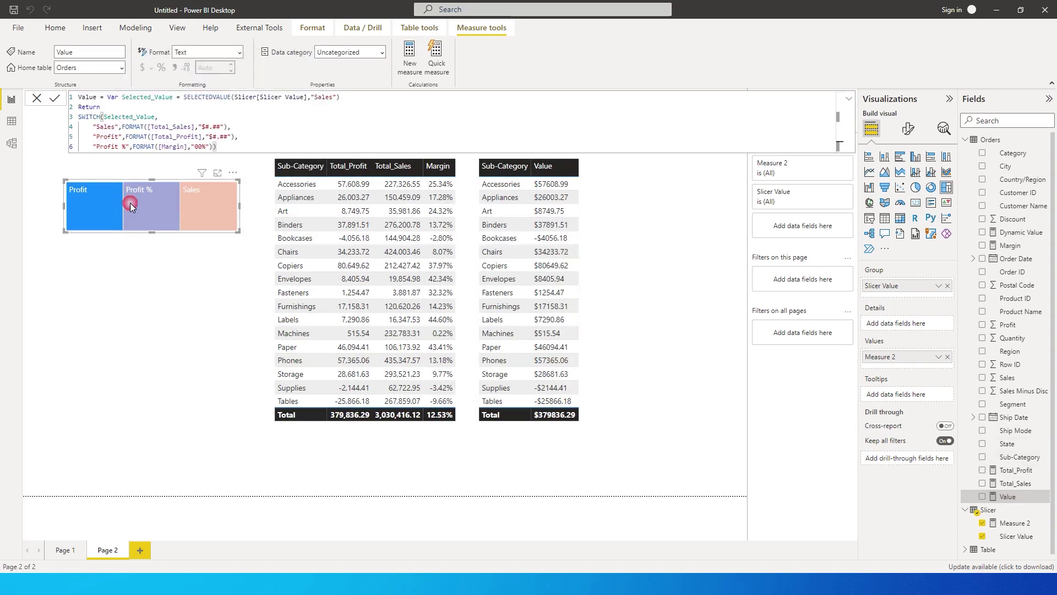
pyautogui.click(127, 202)
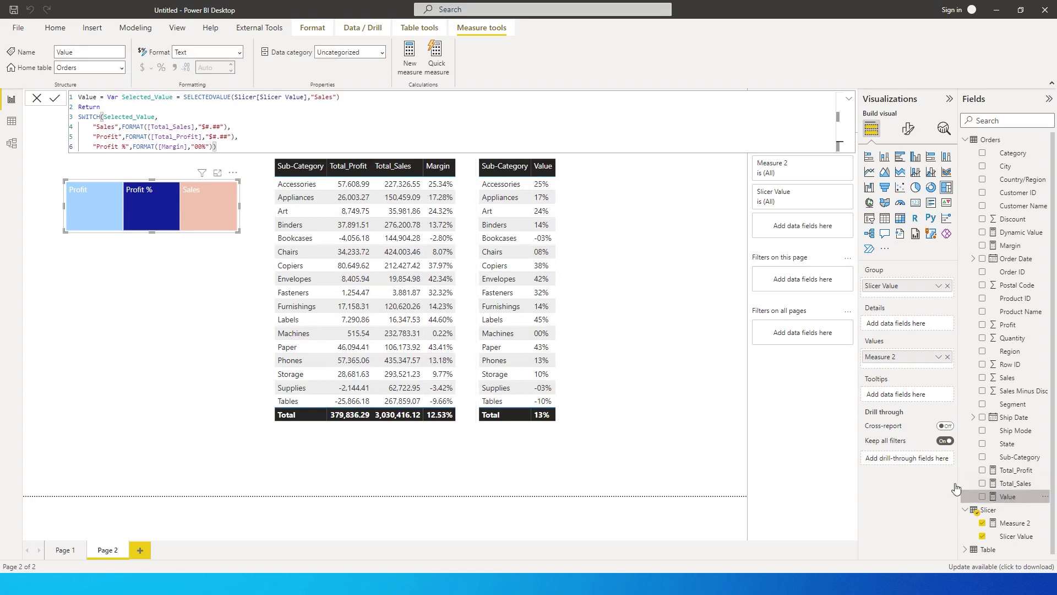
pyautogui.click(201, 146)
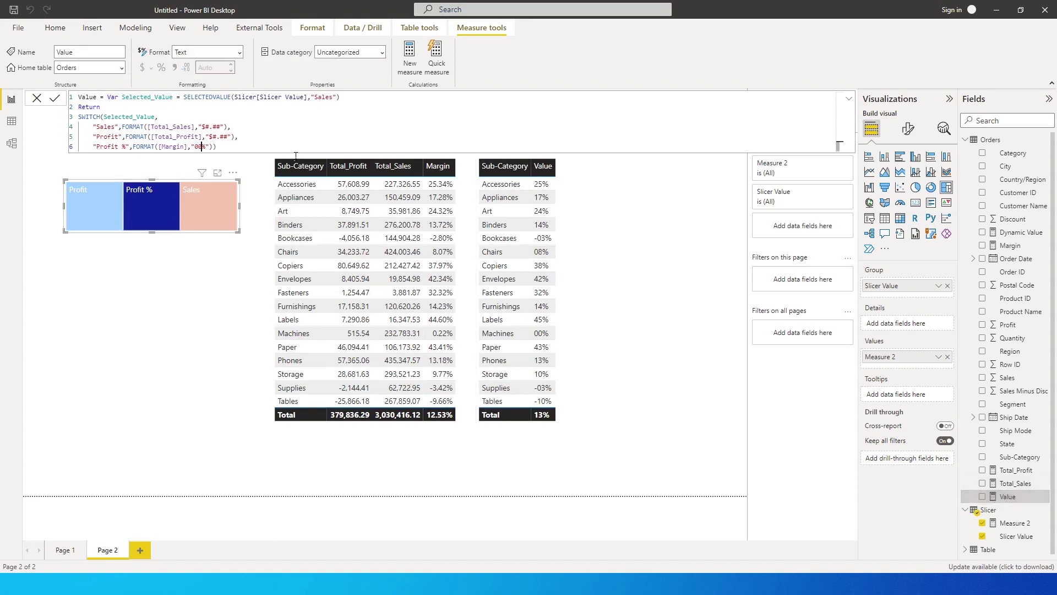
# - Change the Margin format to "00.00%" and verify Profit and Profit % values (12.53% total)
pyautogui.write('.00')
pyautogui.click(557, 234)
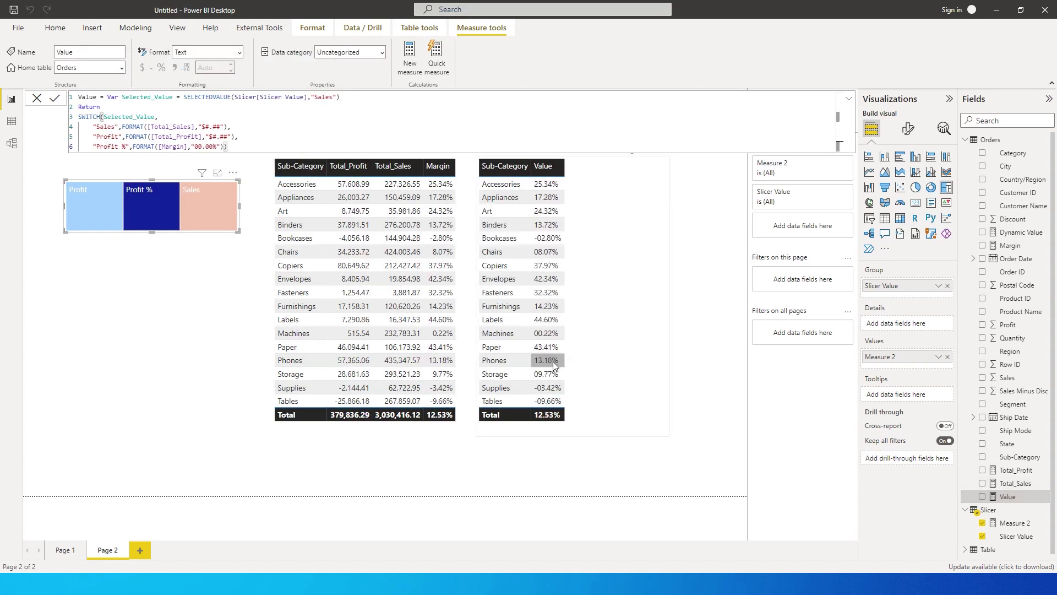
pyautogui.click(98, 216)
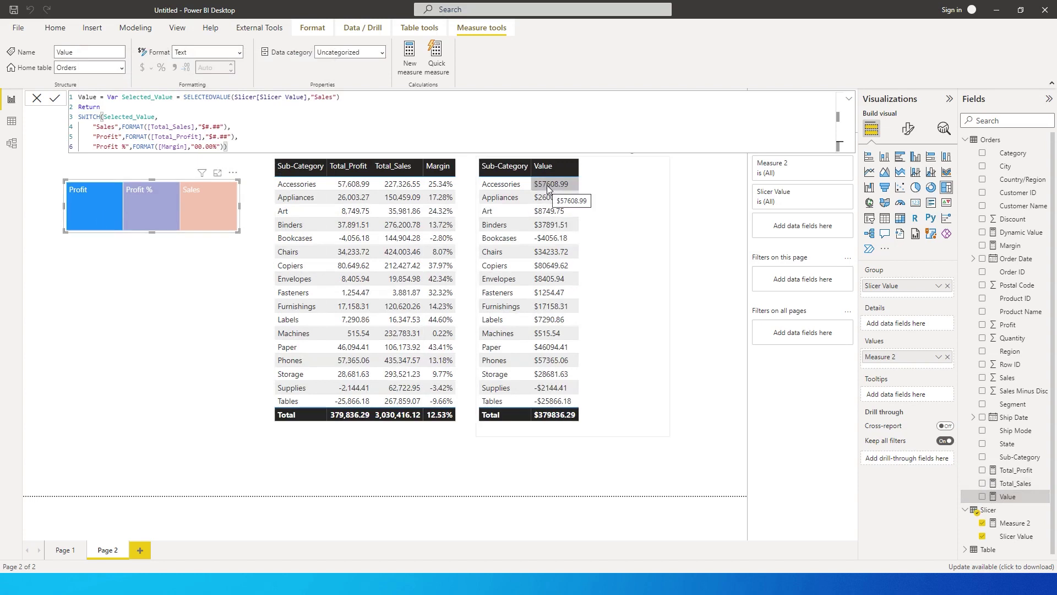
pyautogui.click(152, 218)
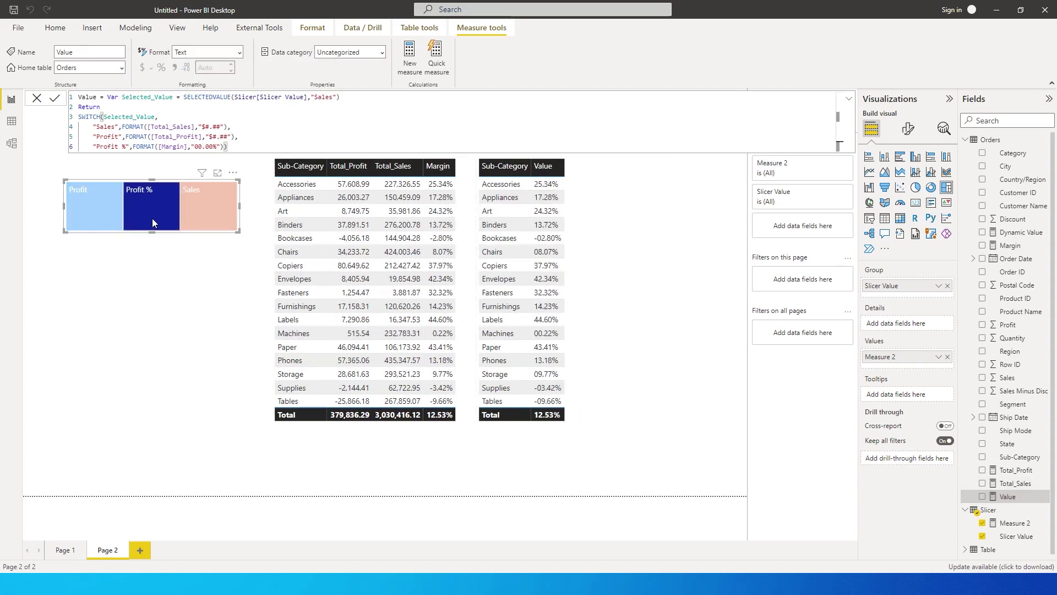